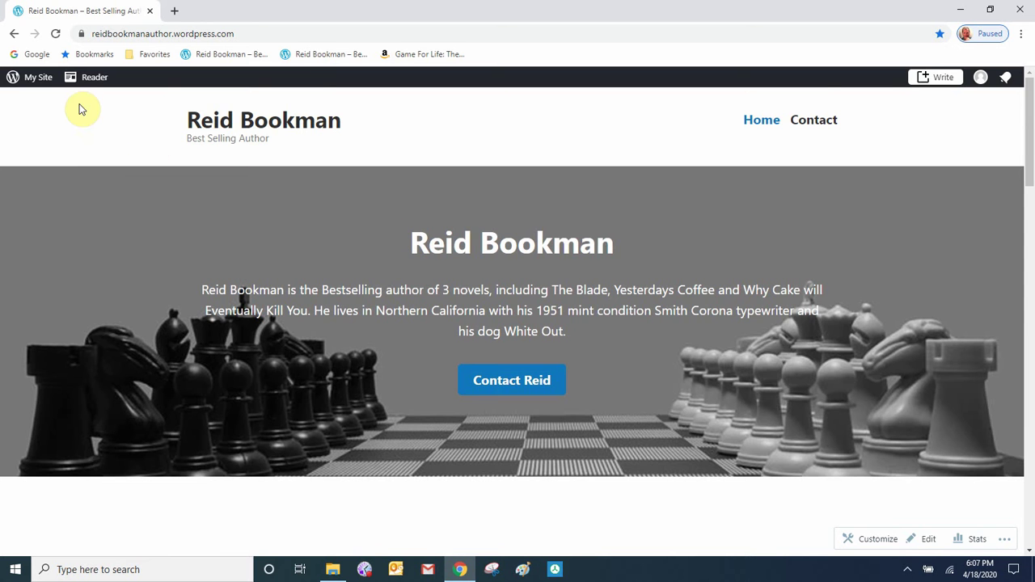
Step: Go from the live author site to its My Home dashboard via My Site
click(40, 81)
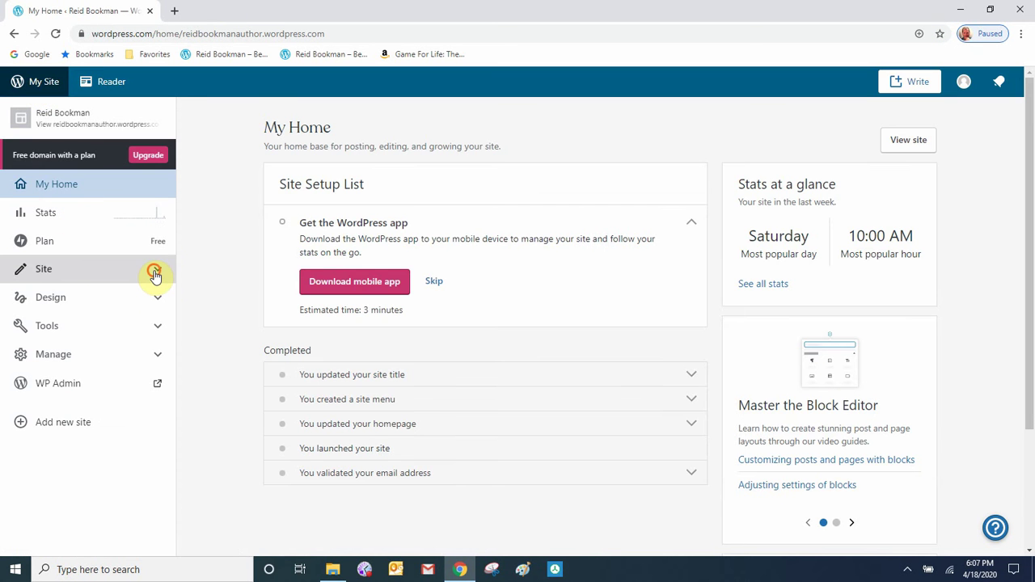
Step: Start a new page with the Blank layout from Site > Pages
click(155, 273)
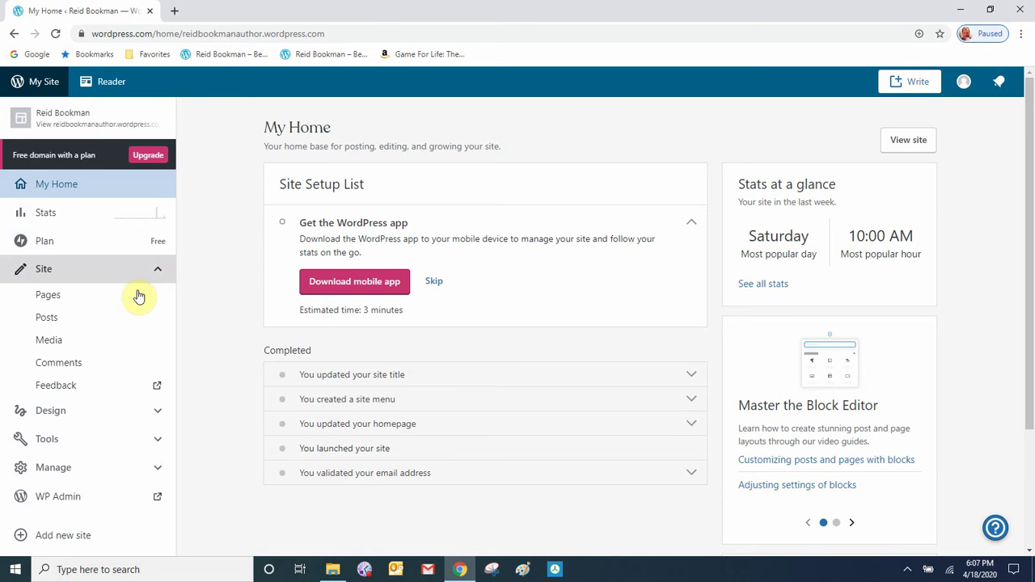
click(134, 300)
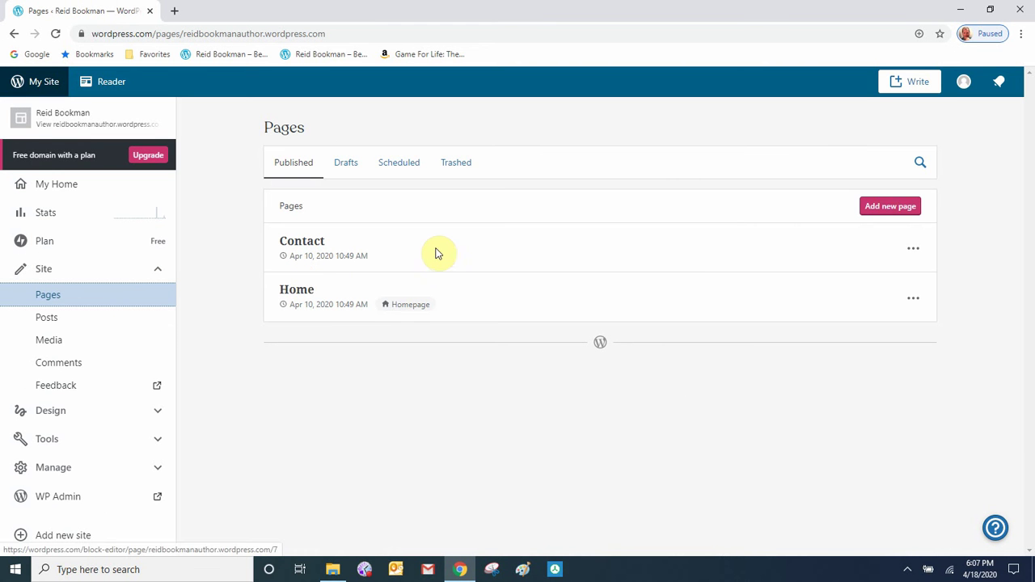
click(889, 207)
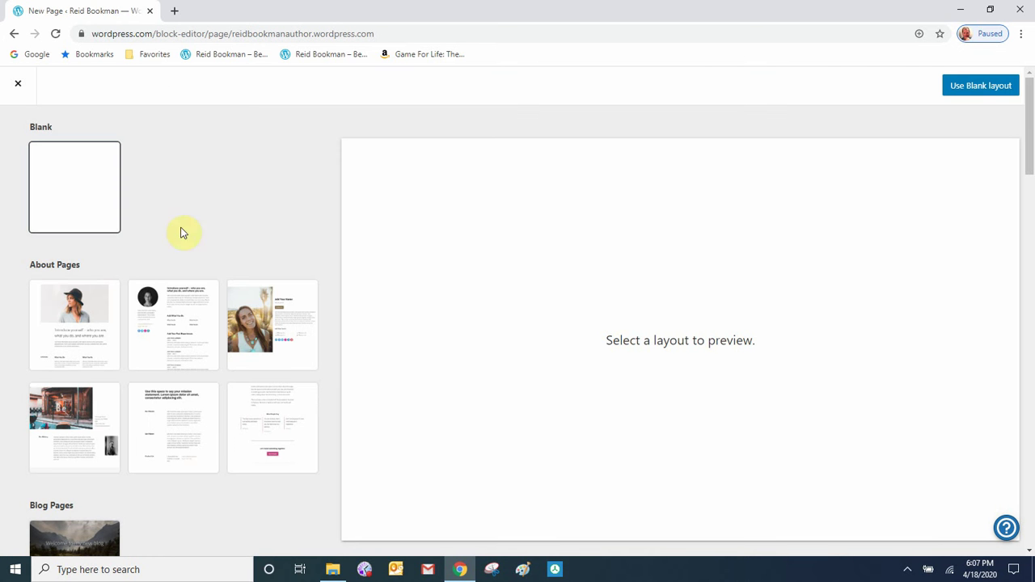
click(83, 179)
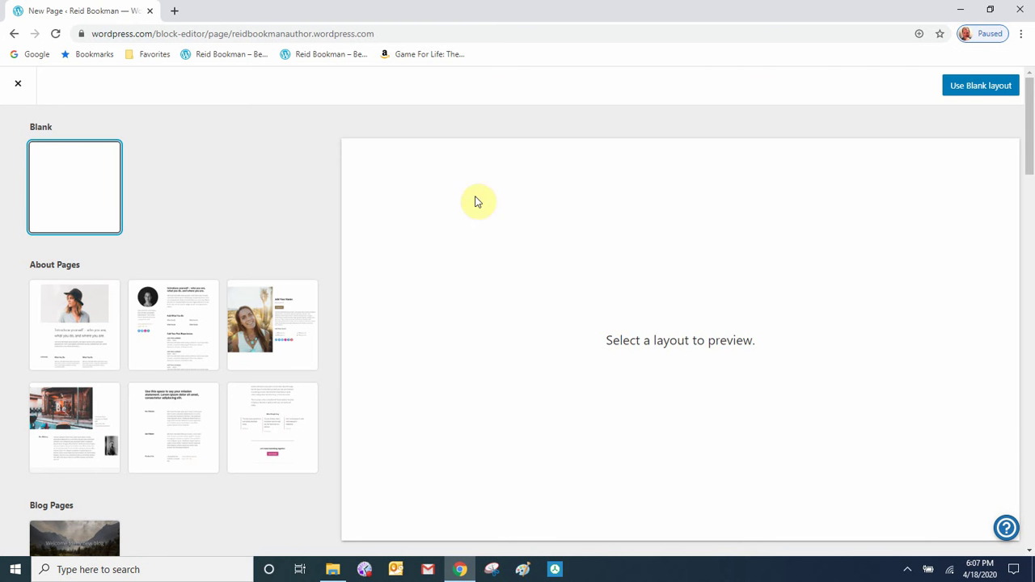
click(982, 87)
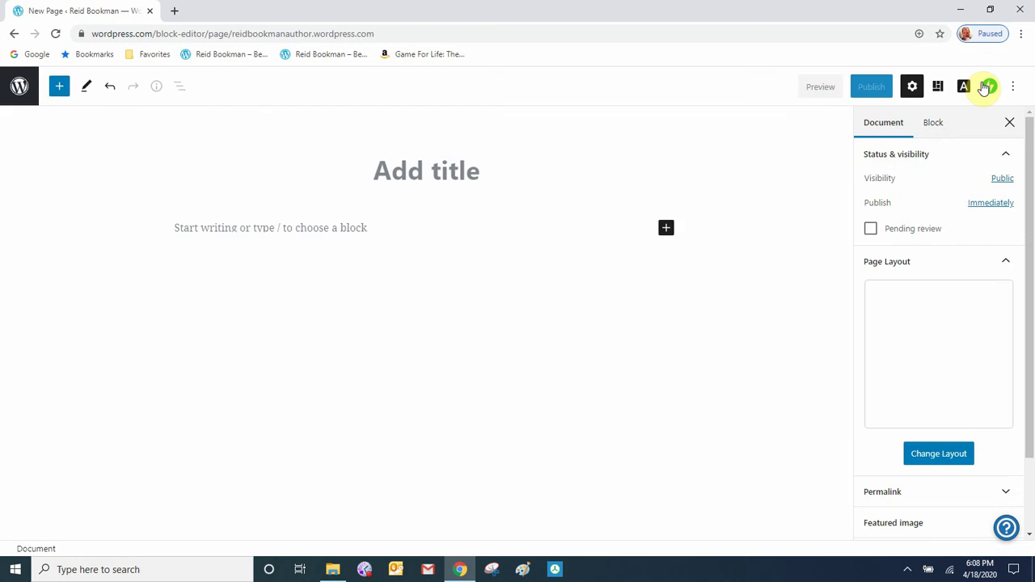
Step: Title the new page 'Blog' and publish it
click(398, 173)
text(Blog)
key(Return)
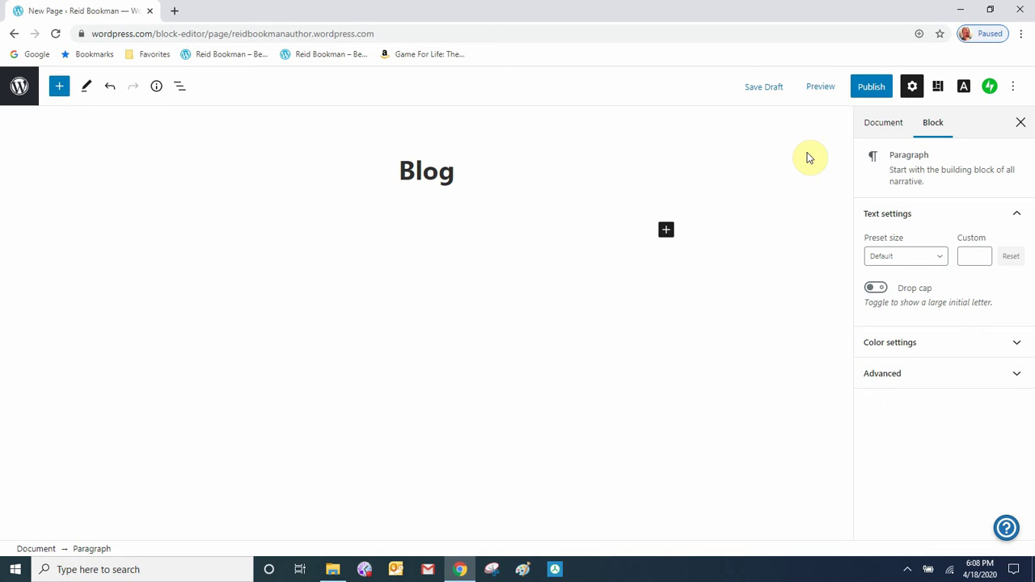
click(876, 95)
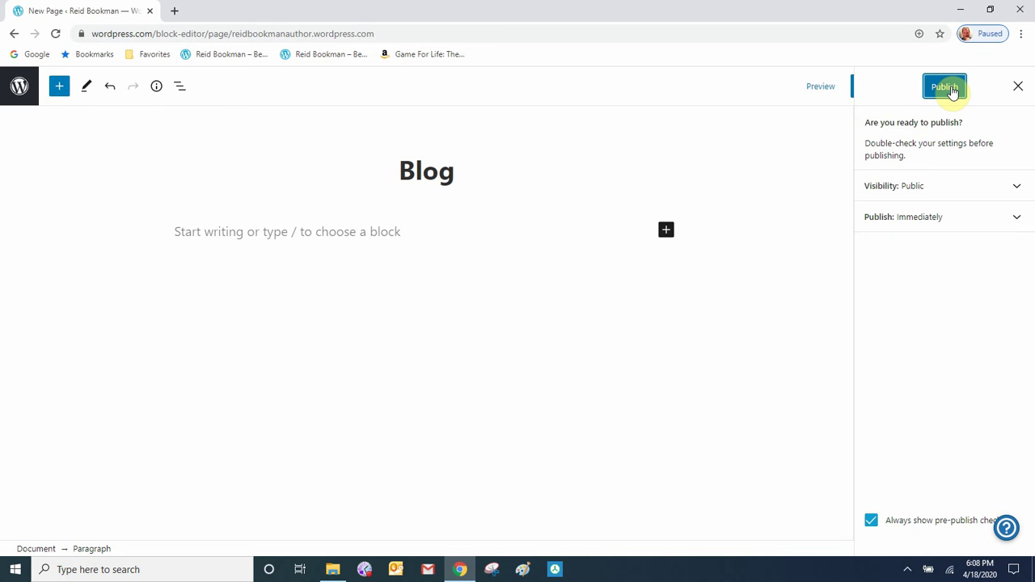
click(947, 89)
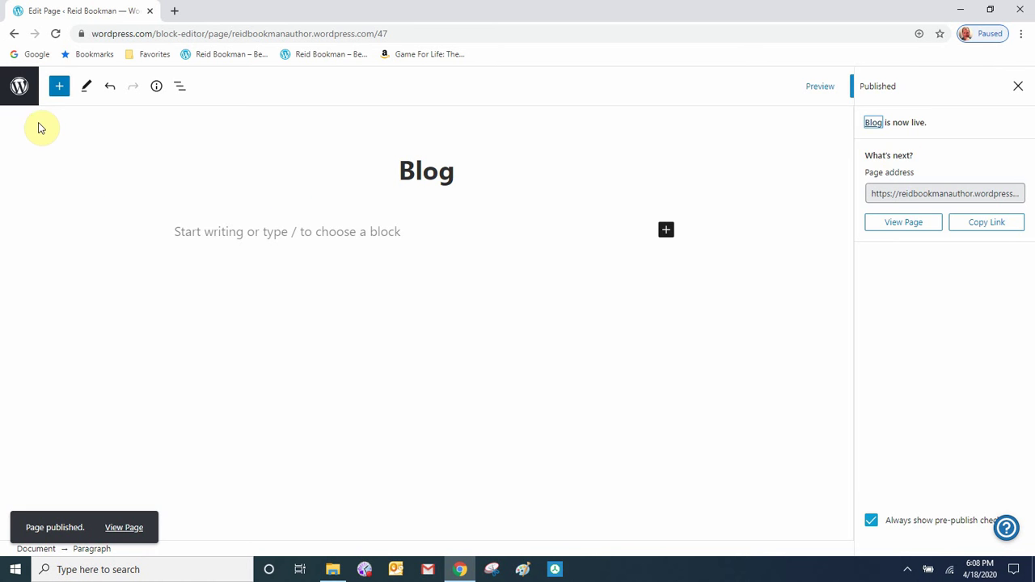
click(19, 89)
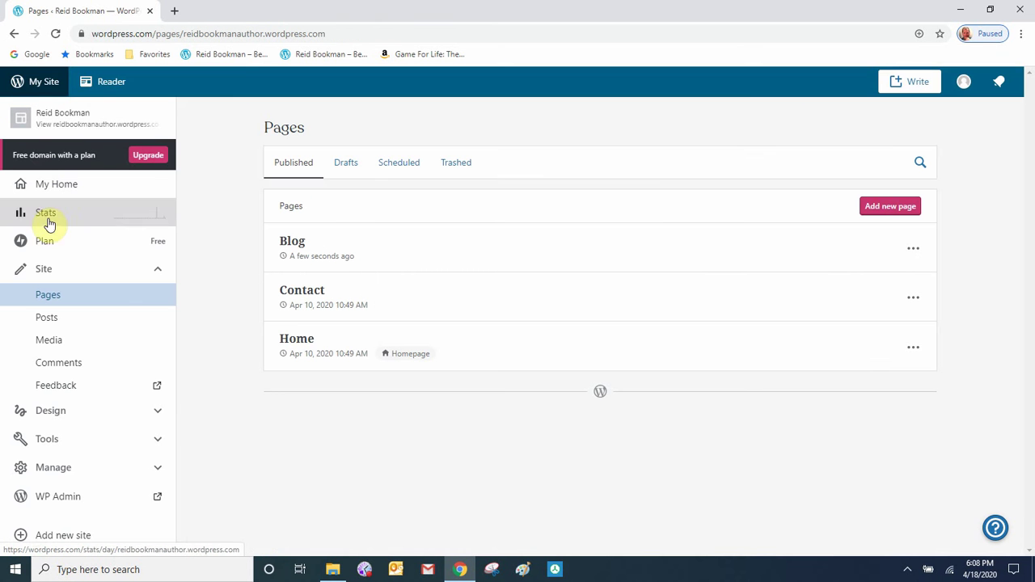
Step: In the Customizer's Homepage Settings, set Posts page to Blog and save
click(156, 416)
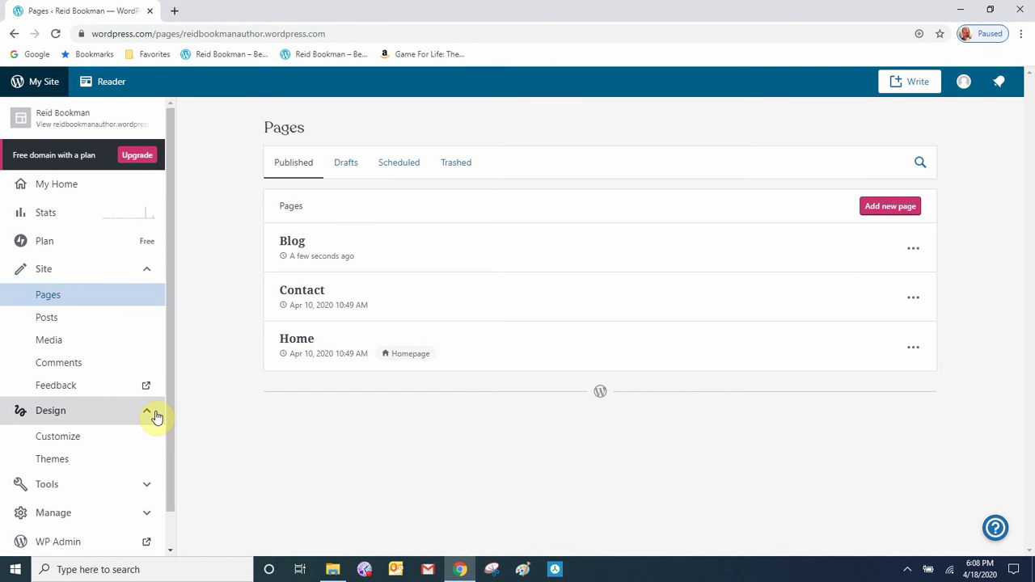
click(101, 440)
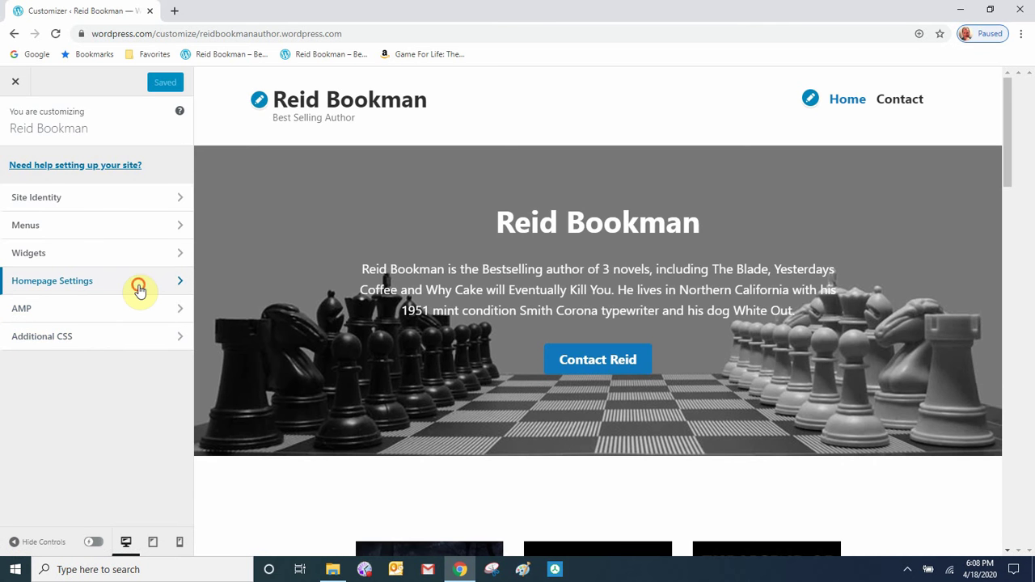
click(139, 291)
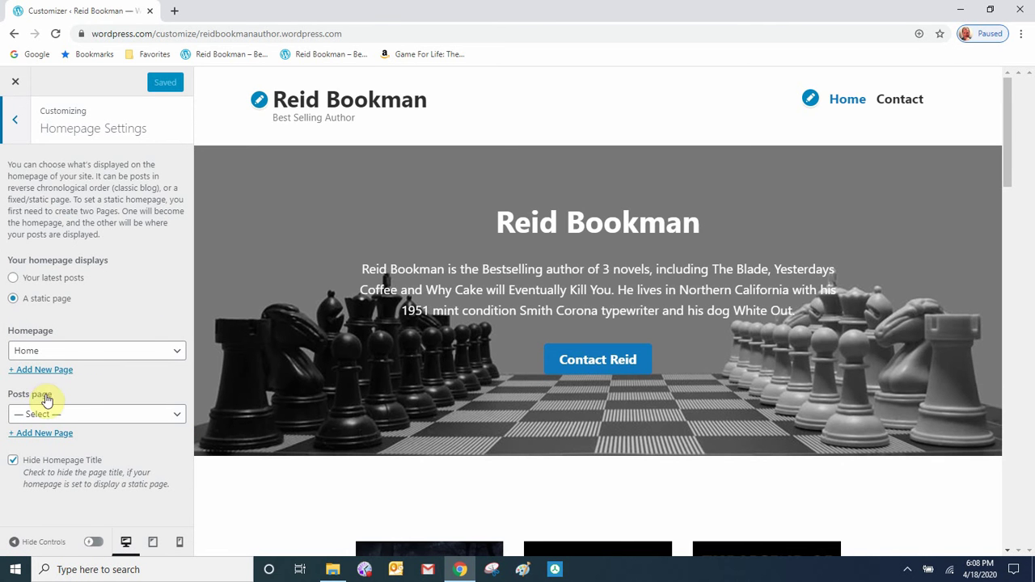
click(177, 418)
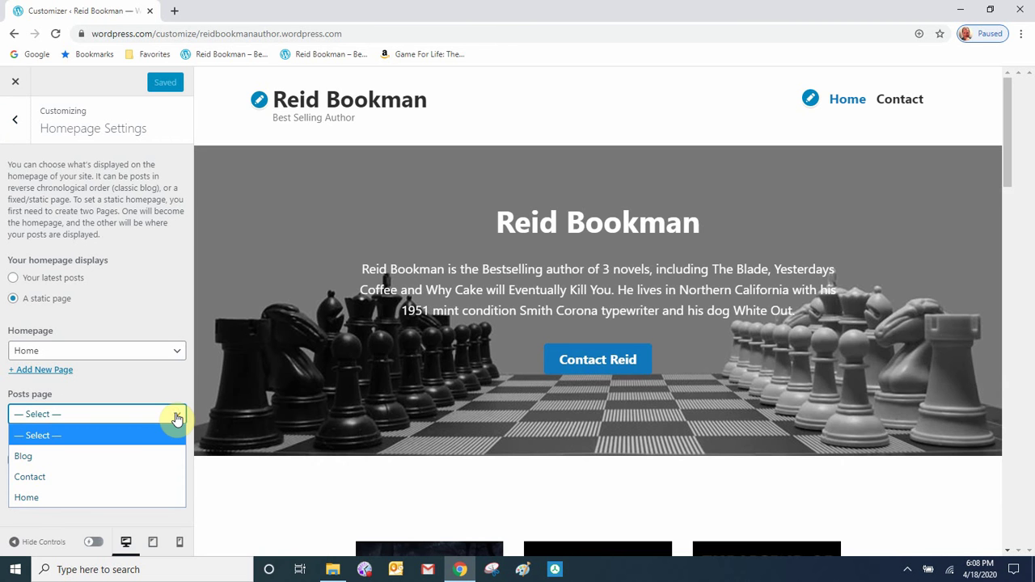
click(122, 458)
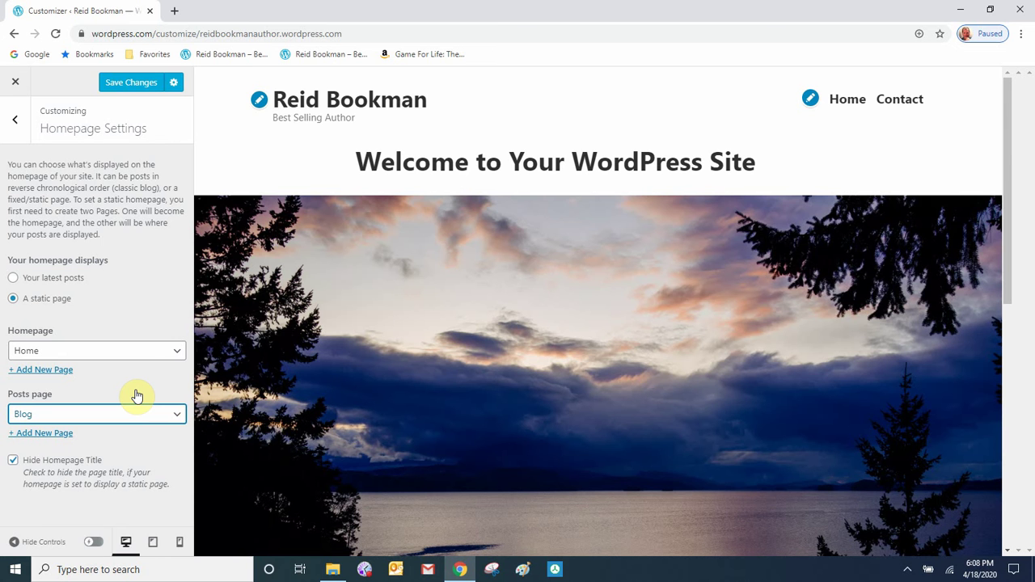
click(136, 85)
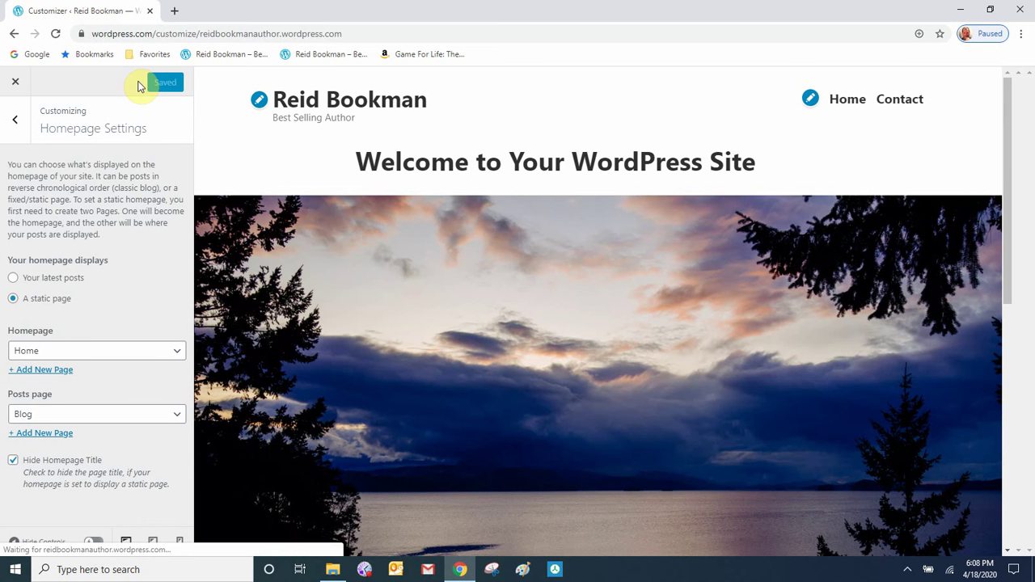
click(18, 85)
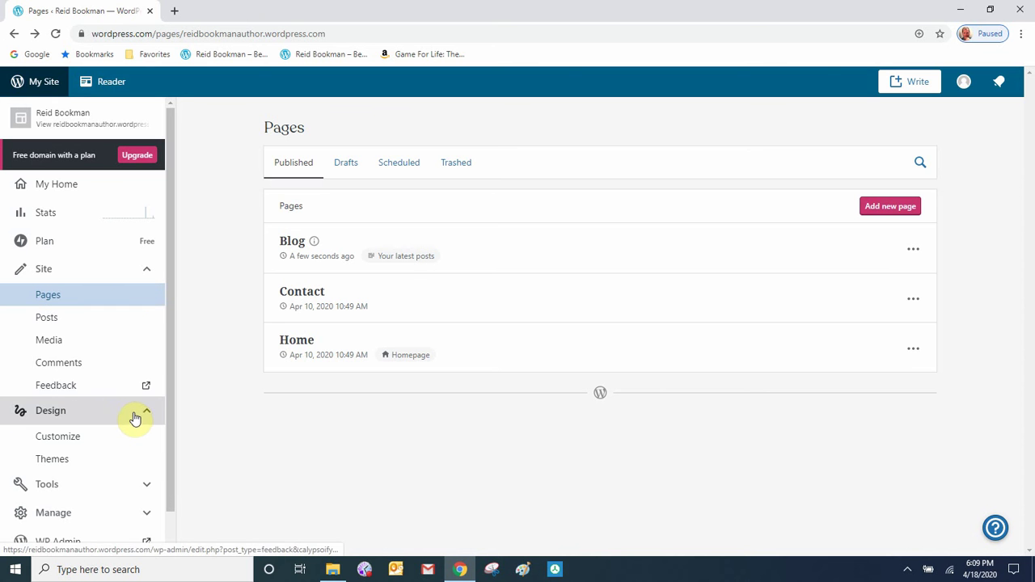
Step: Add the Blog page to the Primary menu in the Customizer and save
click(87, 442)
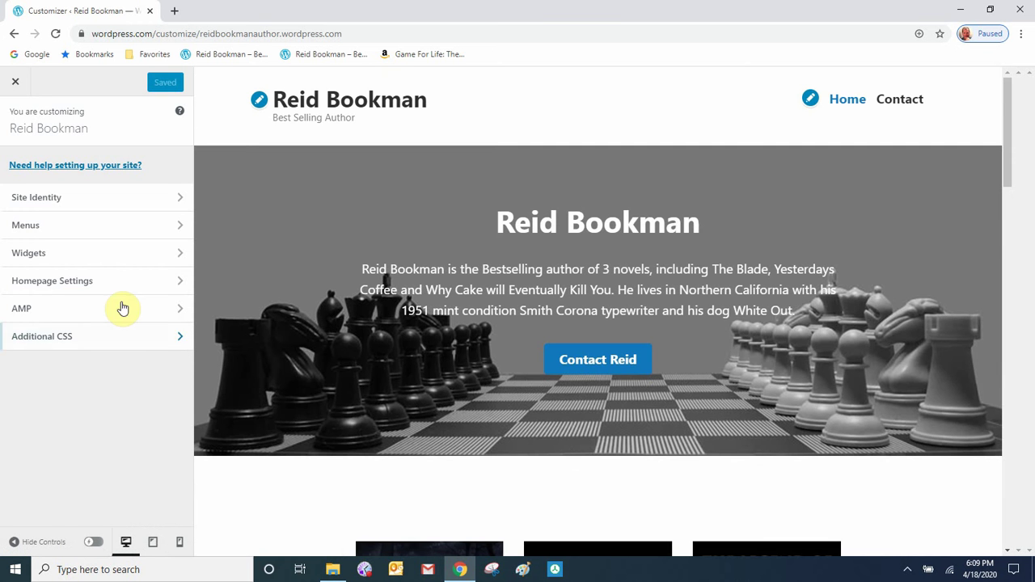
click(133, 233)
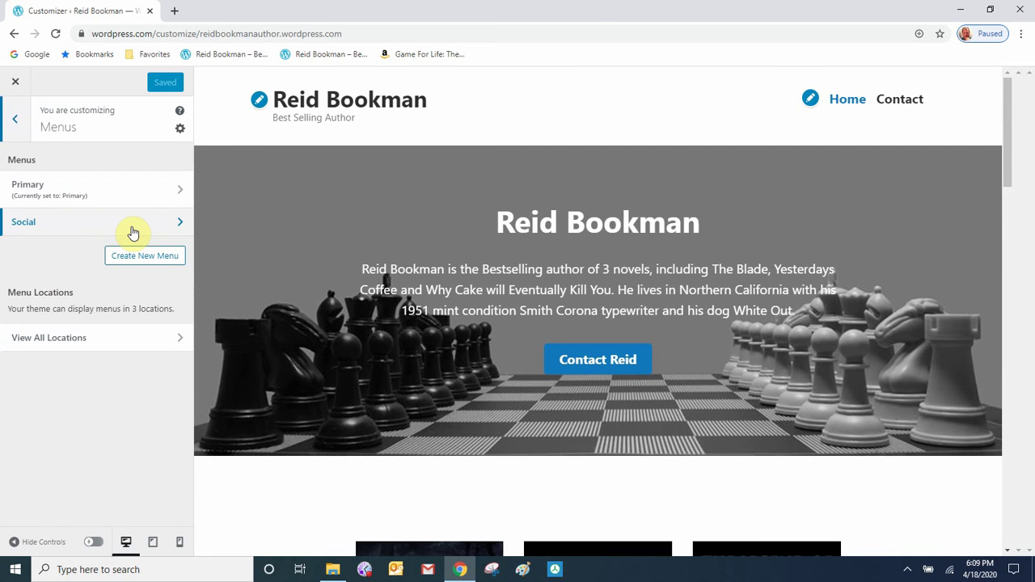
click(139, 196)
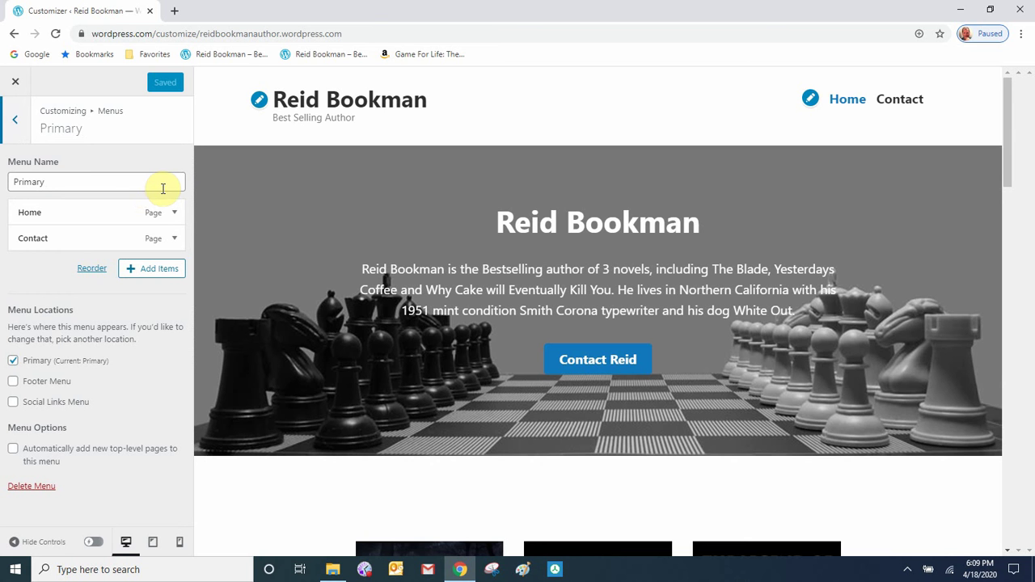
click(159, 273)
click(252, 208)
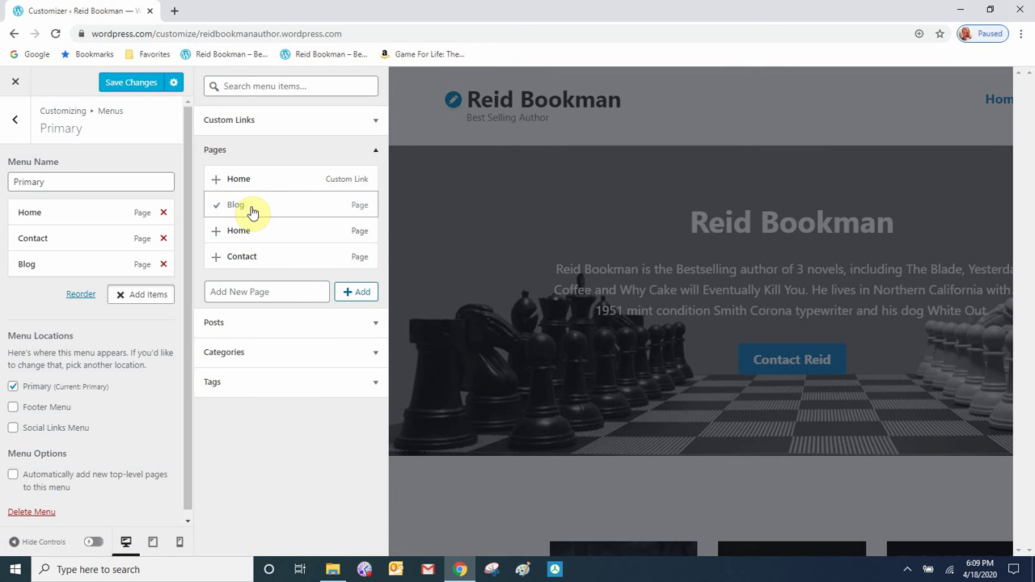
click(139, 85)
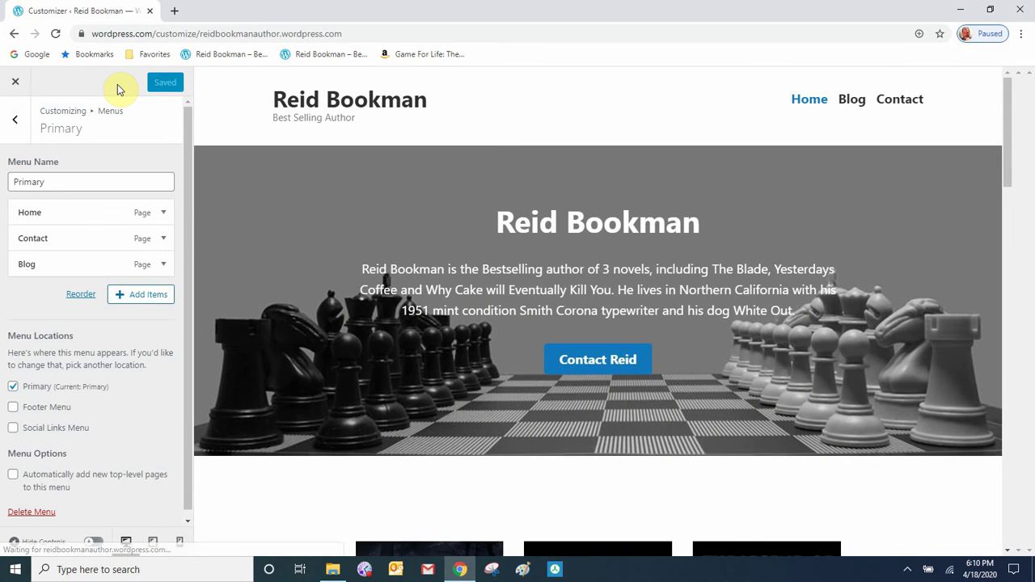
click(10, 83)
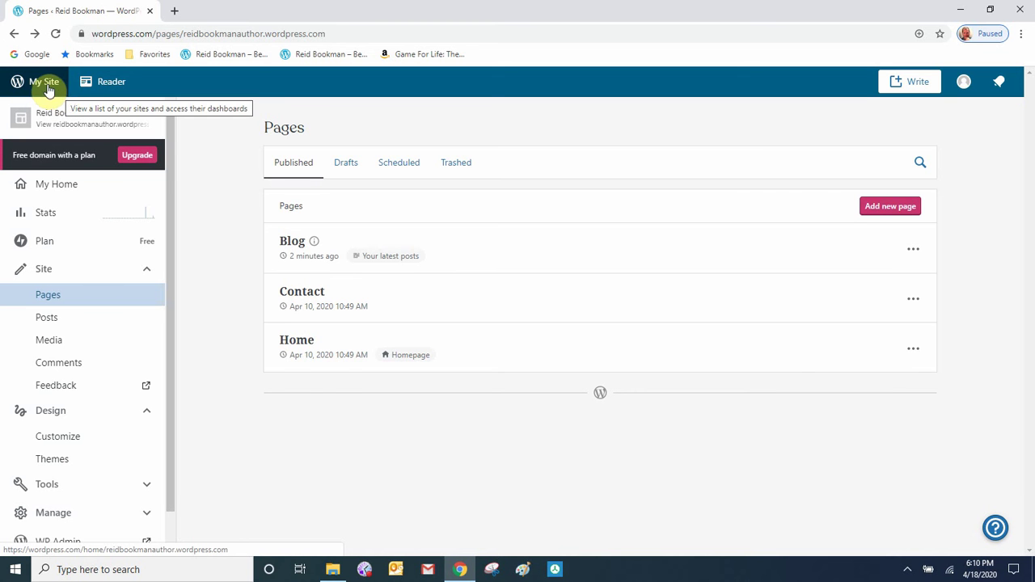
Step: Open the live site's Blog menu link, see 'Nothing Found', then go back to My Home
click(43, 83)
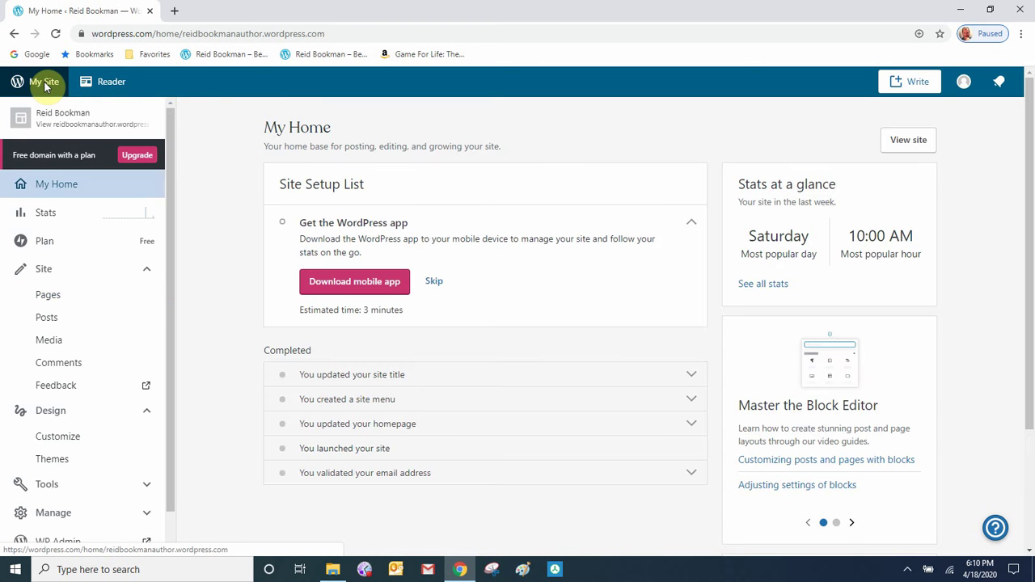
click(917, 144)
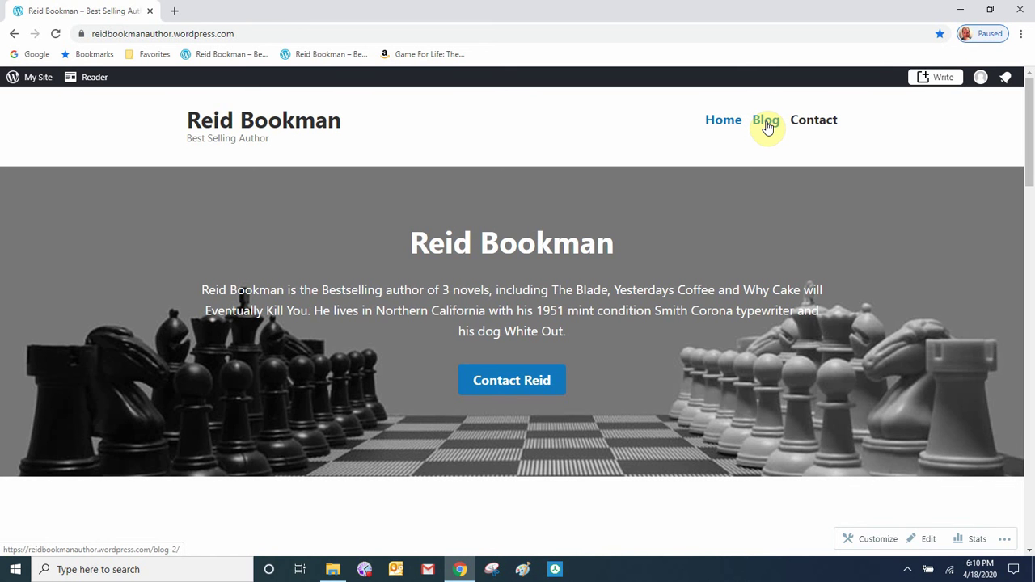
click(766, 123)
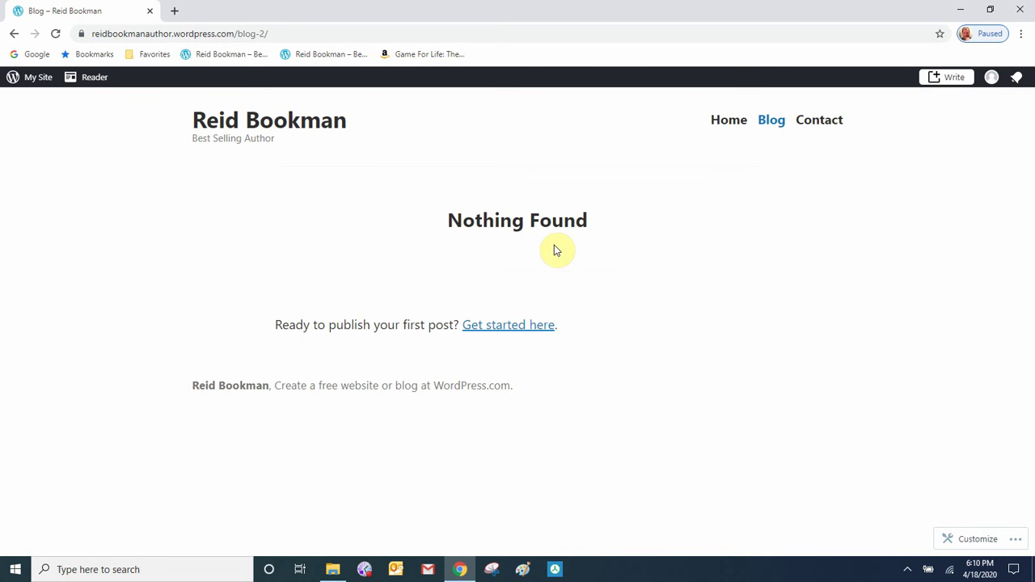
click(33, 81)
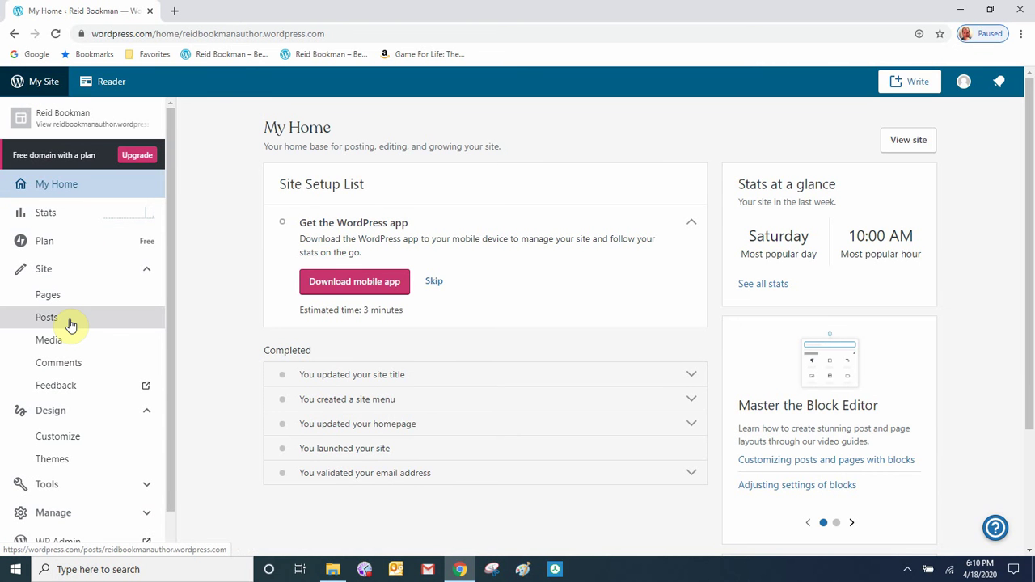
Step: Start a new post titled 'Post 1'
click(62, 325)
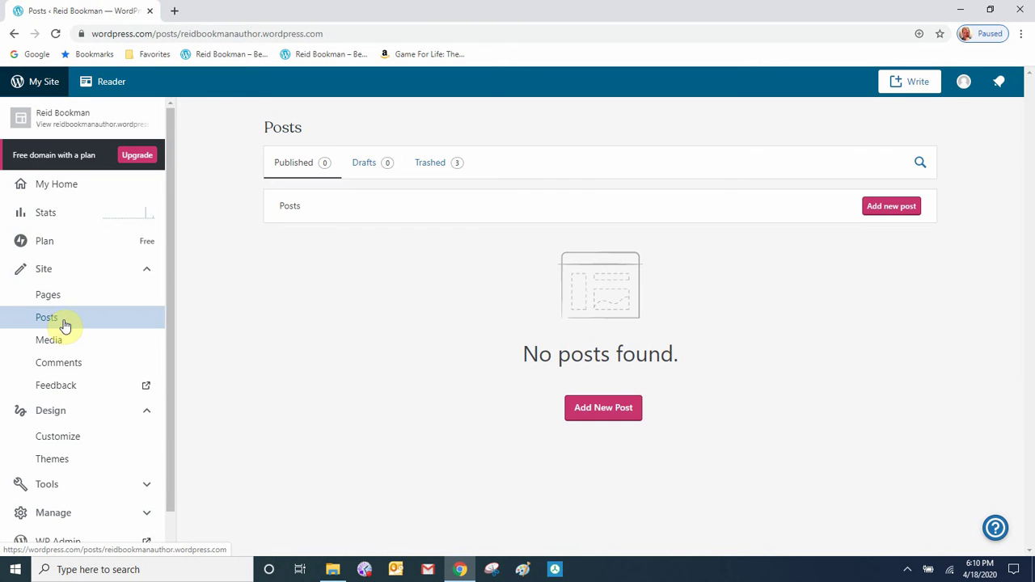
click(897, 207)
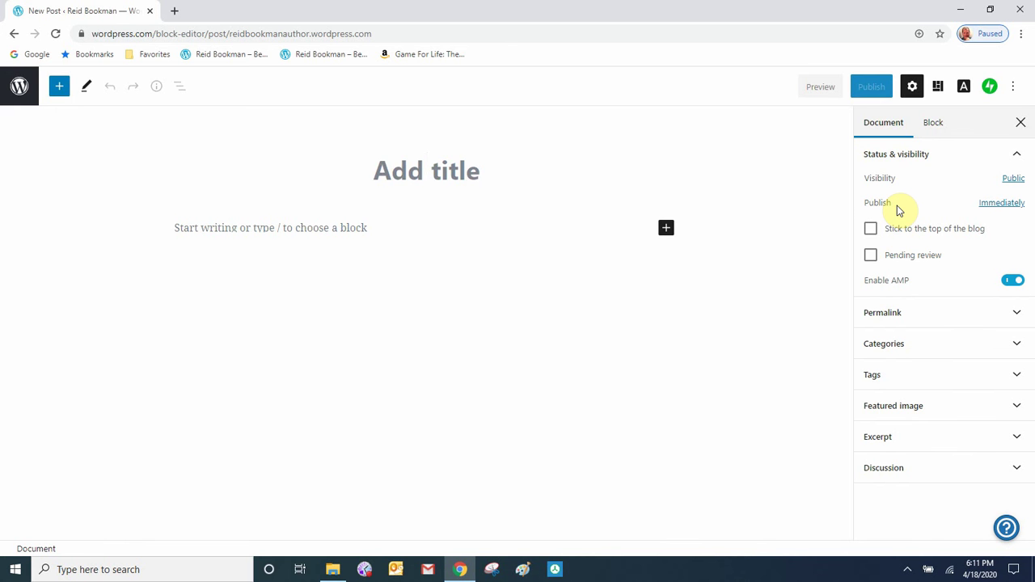
text(Post 1)
key(Return)
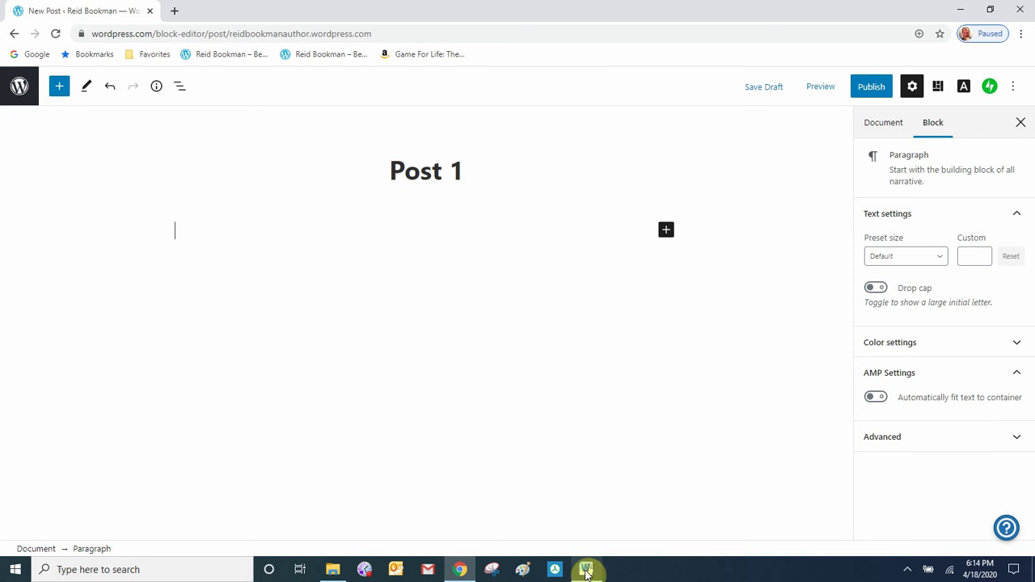
Step: Copy the author bio and first Lorem Ipsum paragraphs from the Word document
mouse_move(591, 573)
click(587, 517)
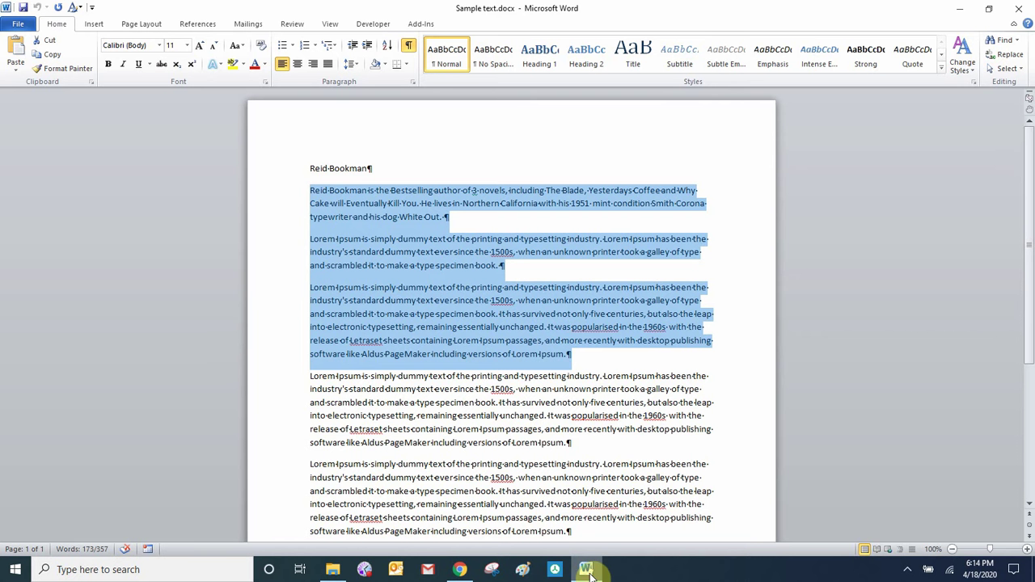
right_click(347, 224)
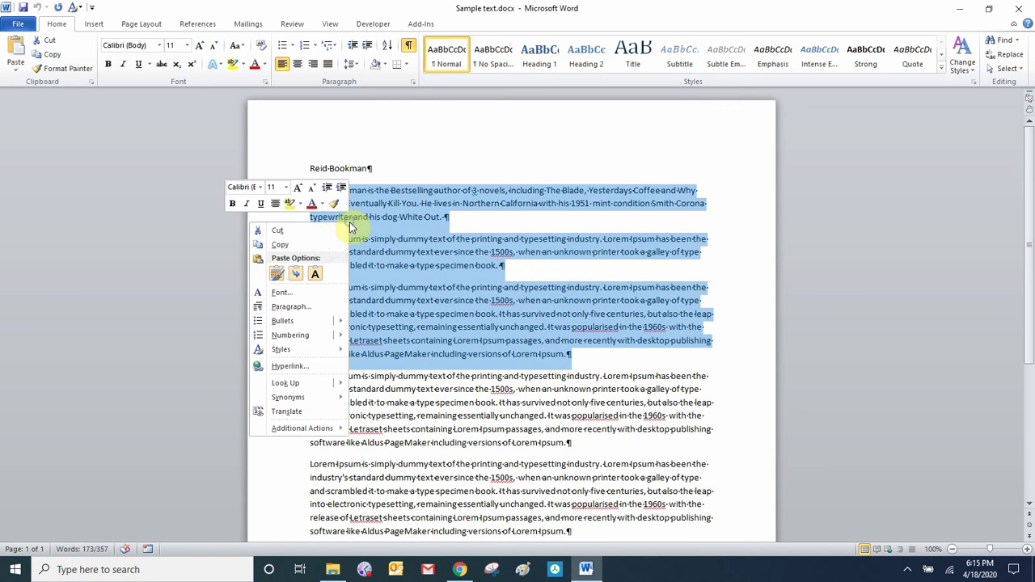
click(309, 243)
click(459, 569)
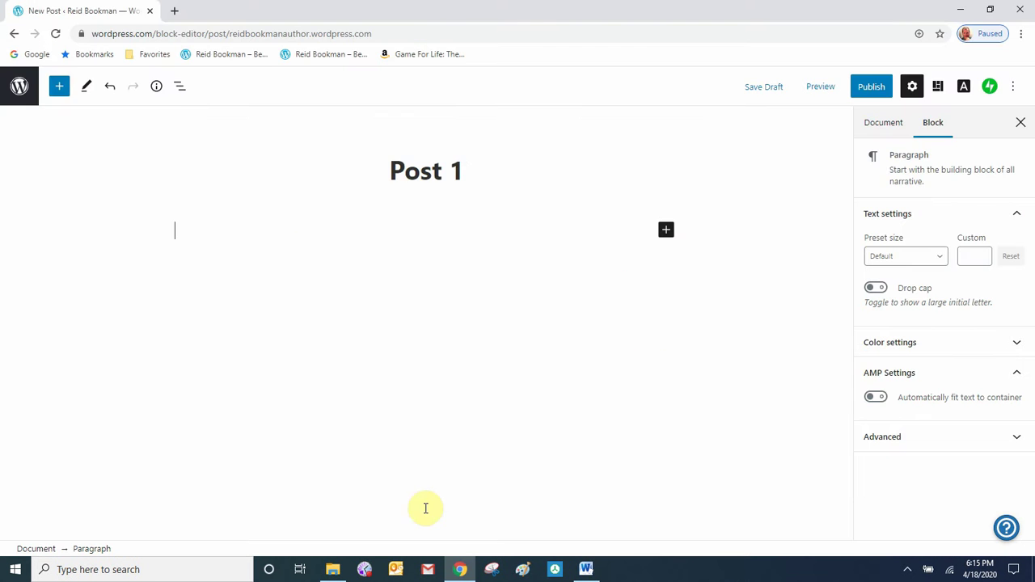
Step: Paste the copied bio and Lorem Ipsum text into Post 1 and show its Document settings
click(199, 236)
right_click(199, 236)
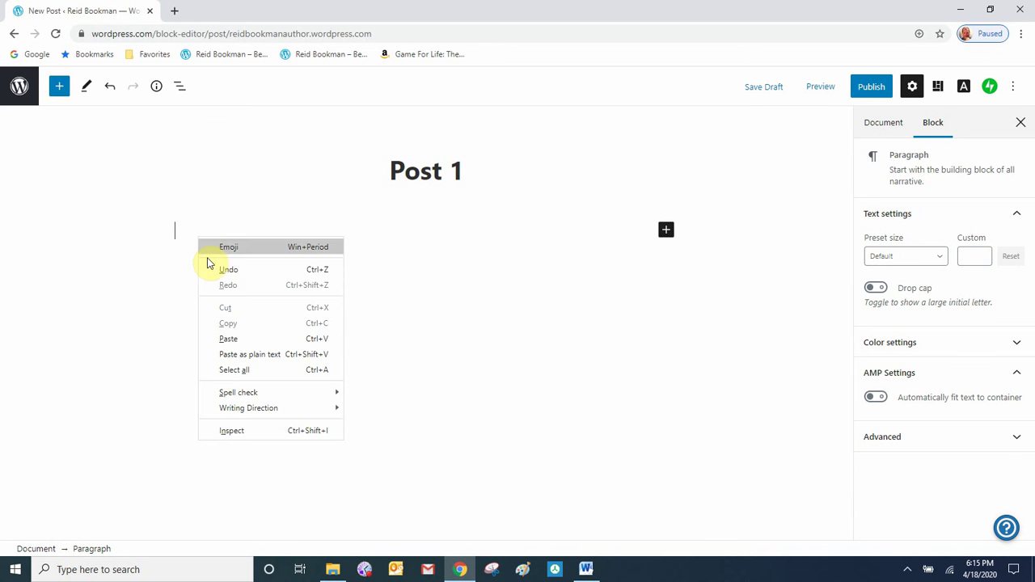
click(235, 338)
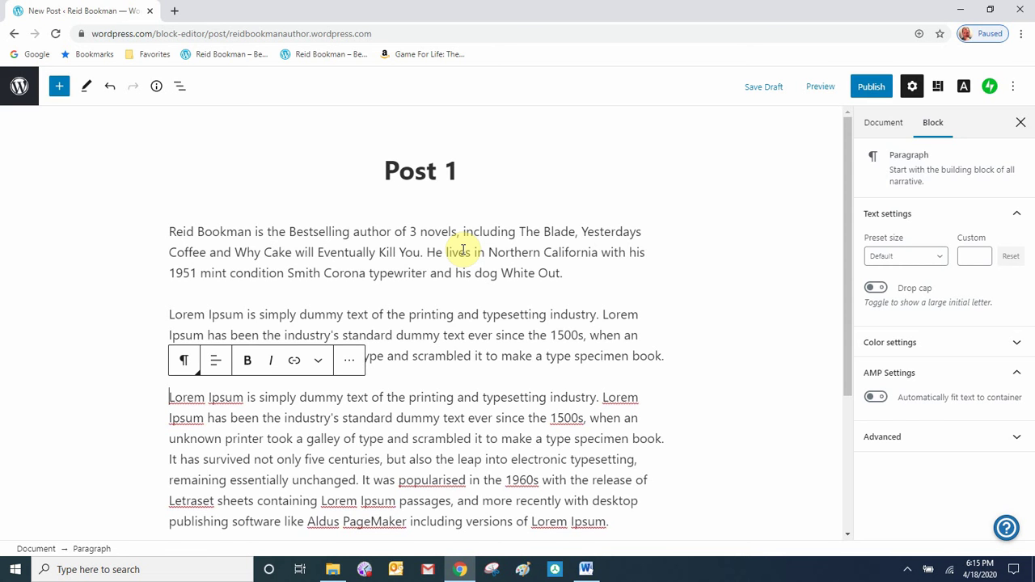
click(882, 125)
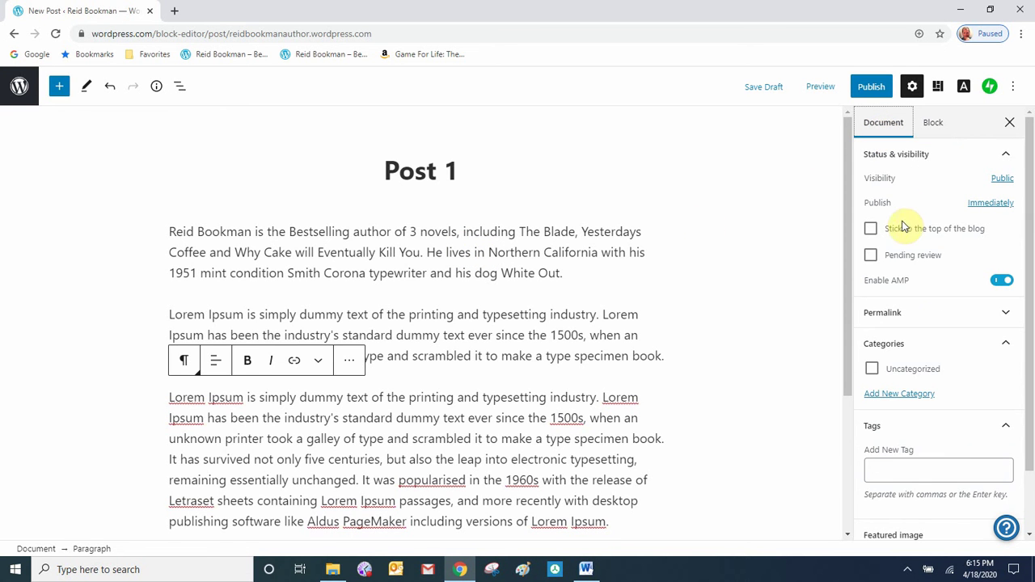
Step: Create a new category 'Category 1' for Post 1
click(895, 396)
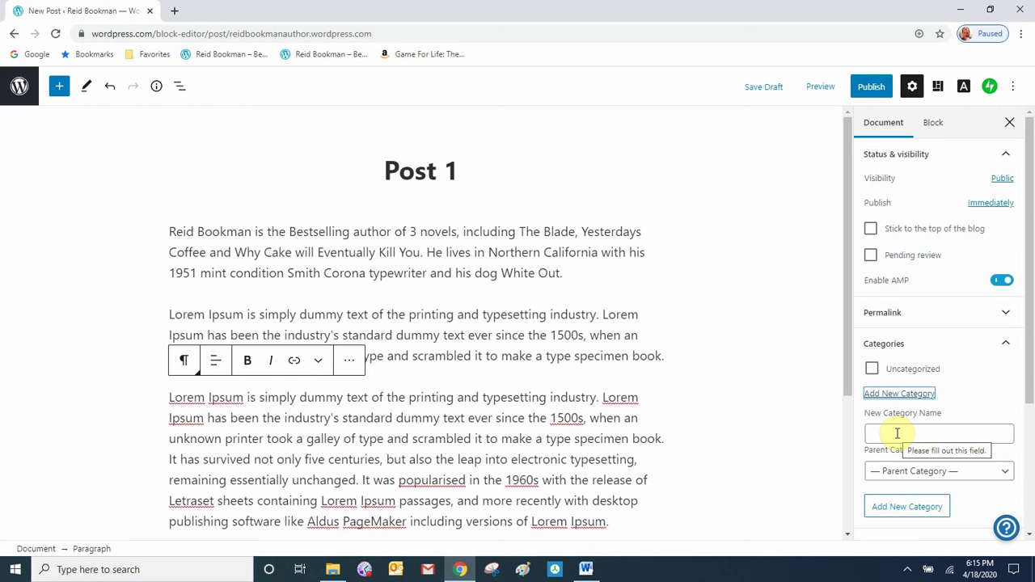
click(895, 434)
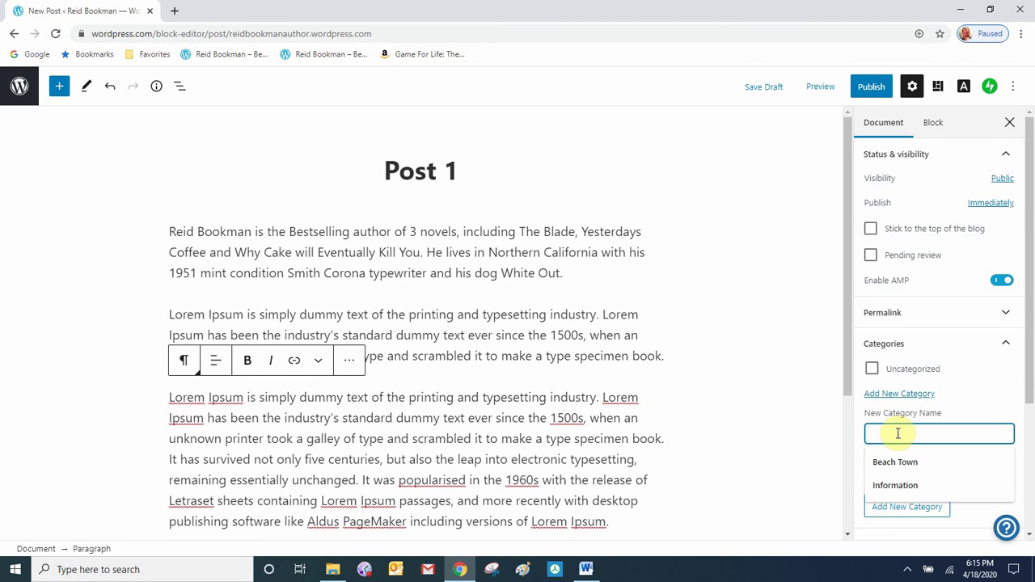
text(Cat)
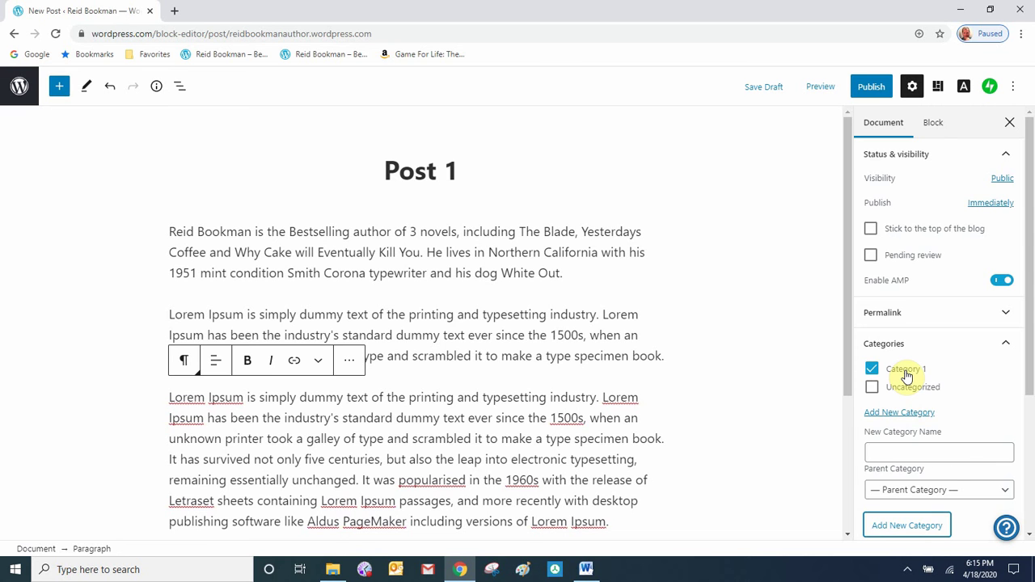
scroll(906, 376, down, 3)
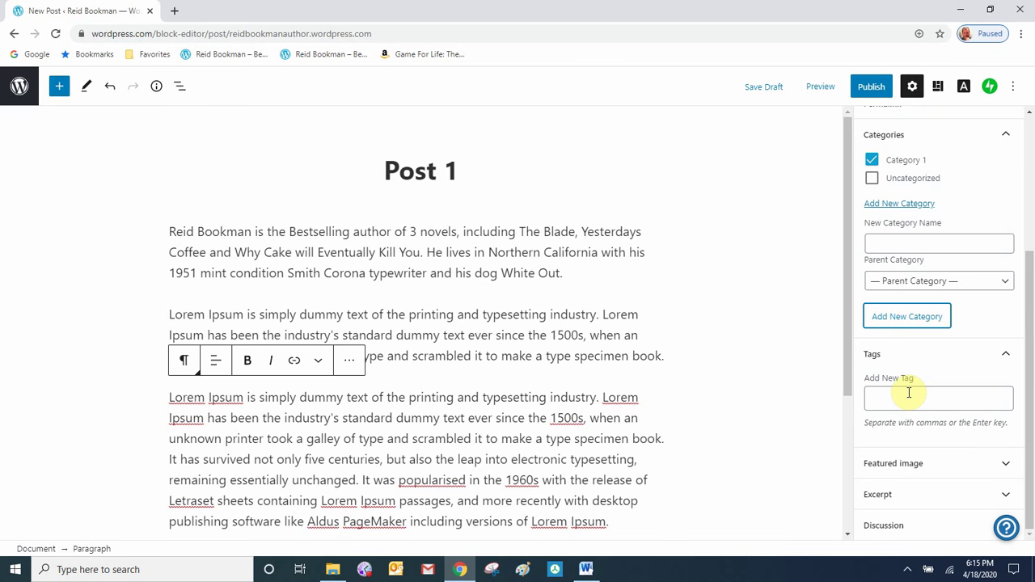
Step: Tag Post 1 with Writing and Horror and publish it
click(904, 402)
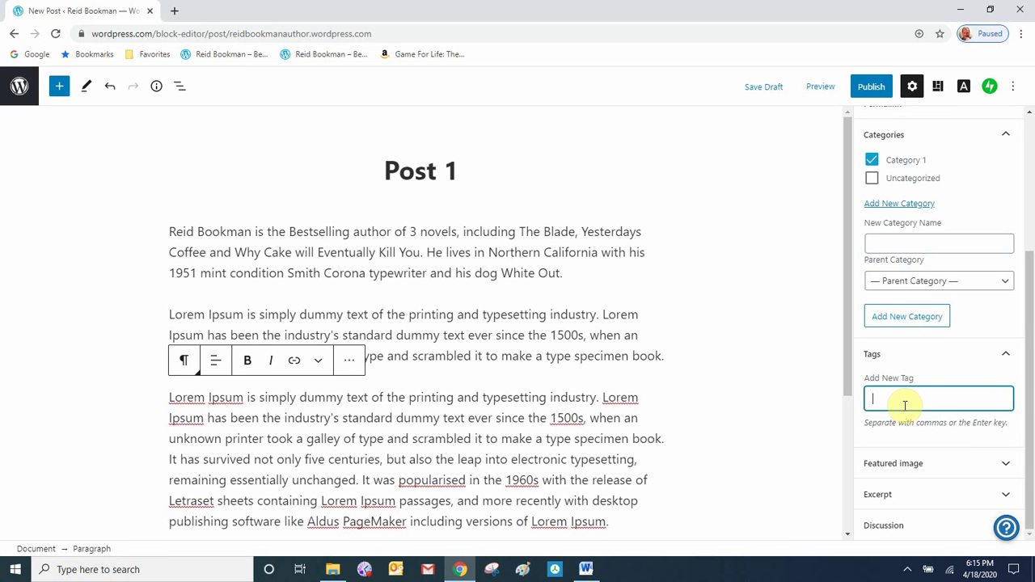
text(Wr)
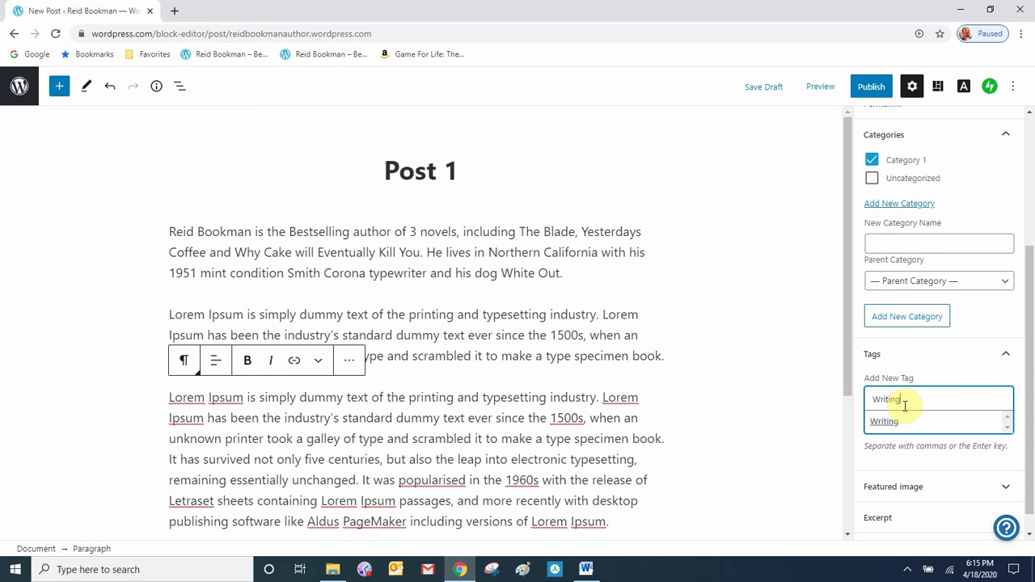
text(iting)
key(Return)
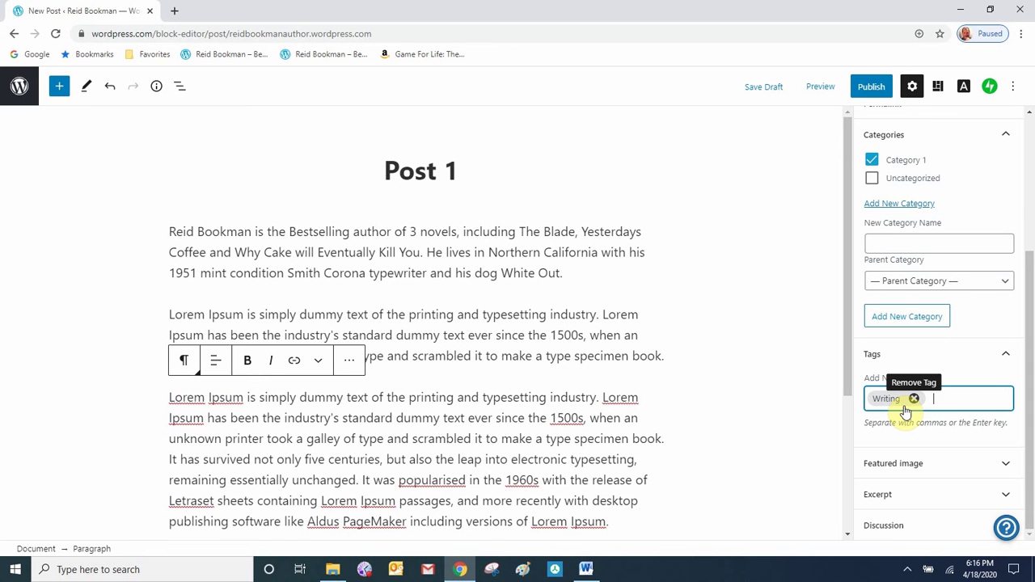
text(Horro)
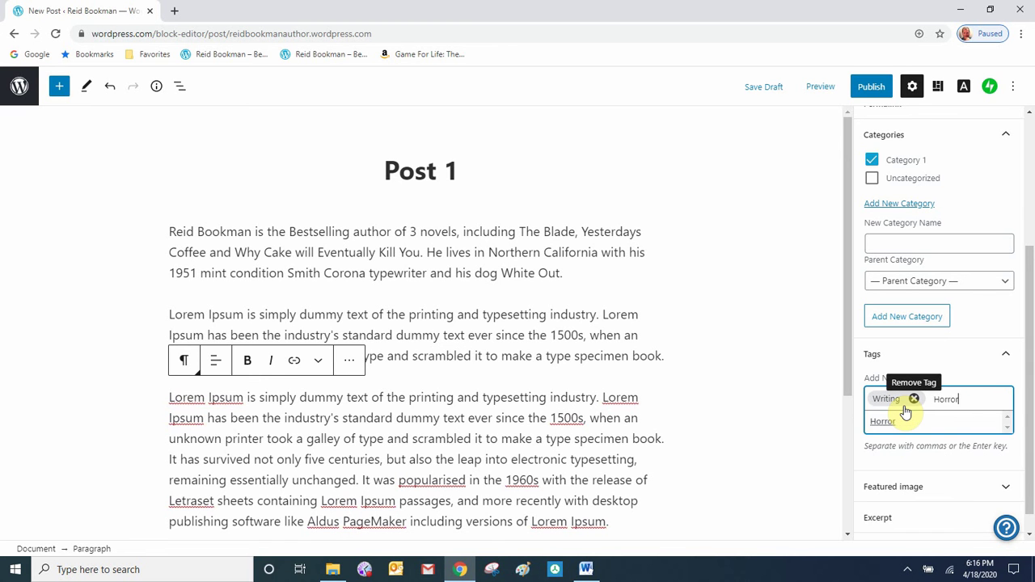
text(r)
key(Return)
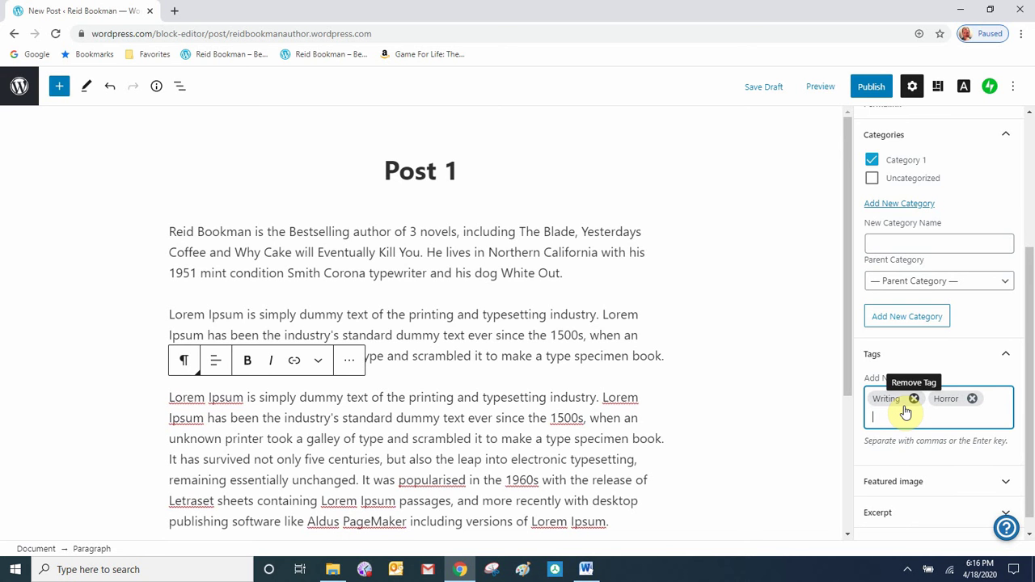
click(872, 89)
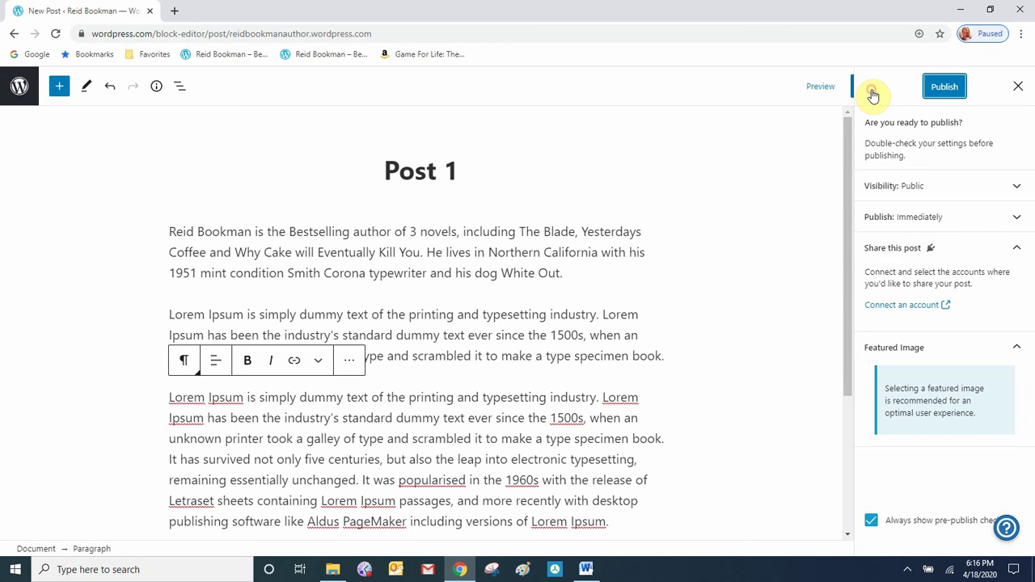
click(943, 87)
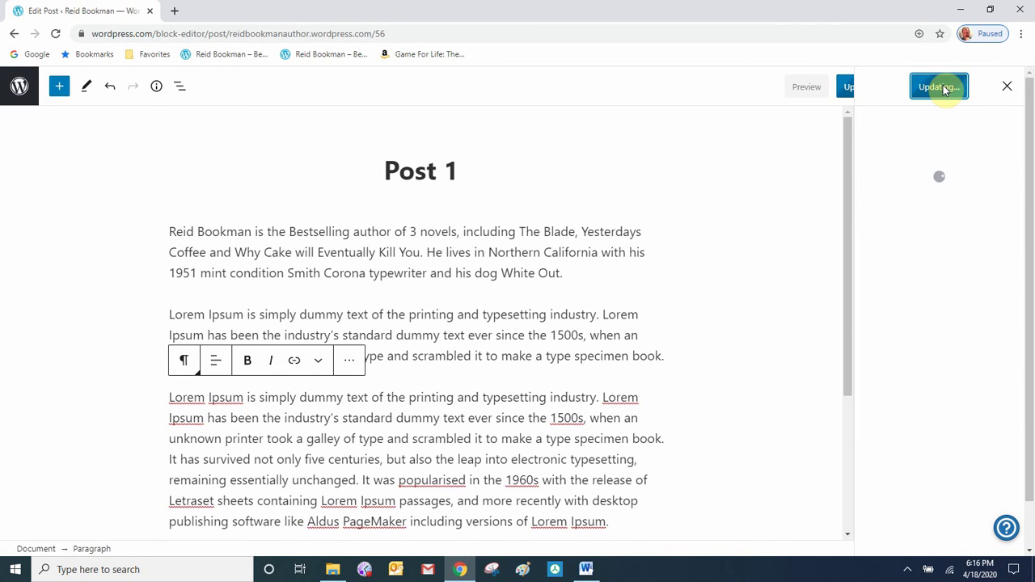
Step: Open the live Post 1 and check its footer shows Category 1 and the Horror and Writing tags
click(121, 528)
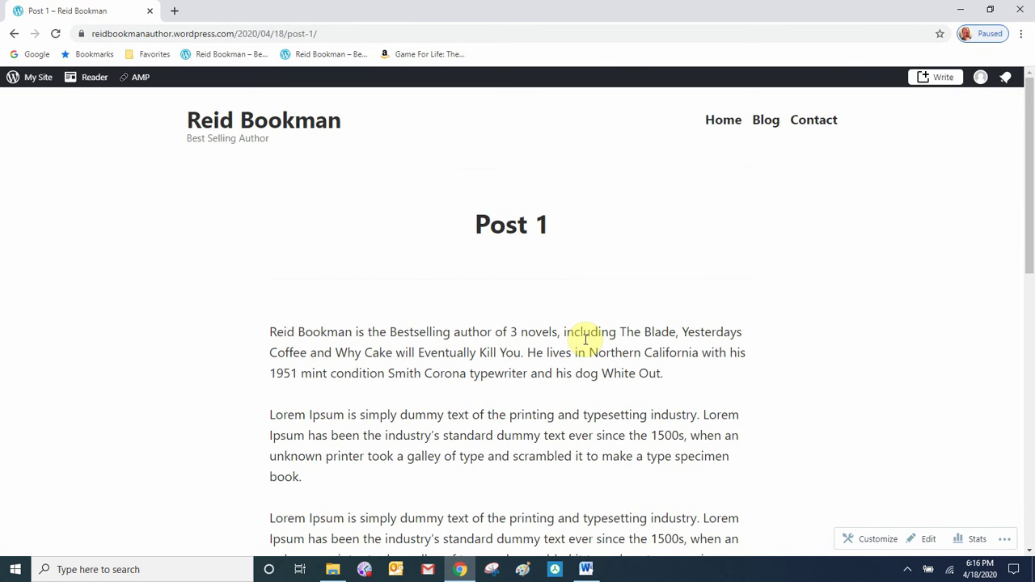
scroll(571, 367, down, 4)
scroll(572, 368, down, 4)
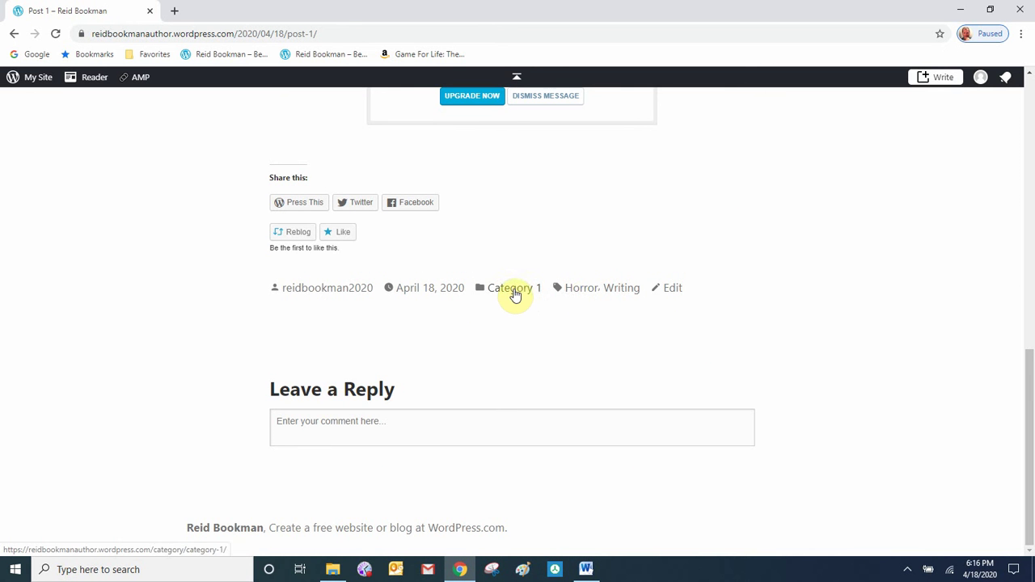
scroll(529, 358, up, 10)
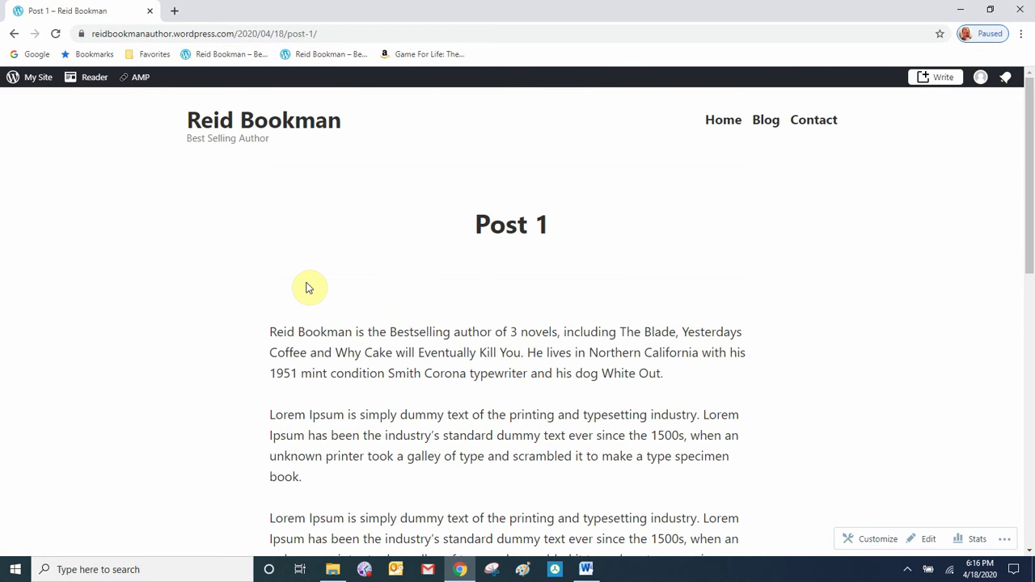
Step: Start a new post titled 'Post 2'
click(42, 81)
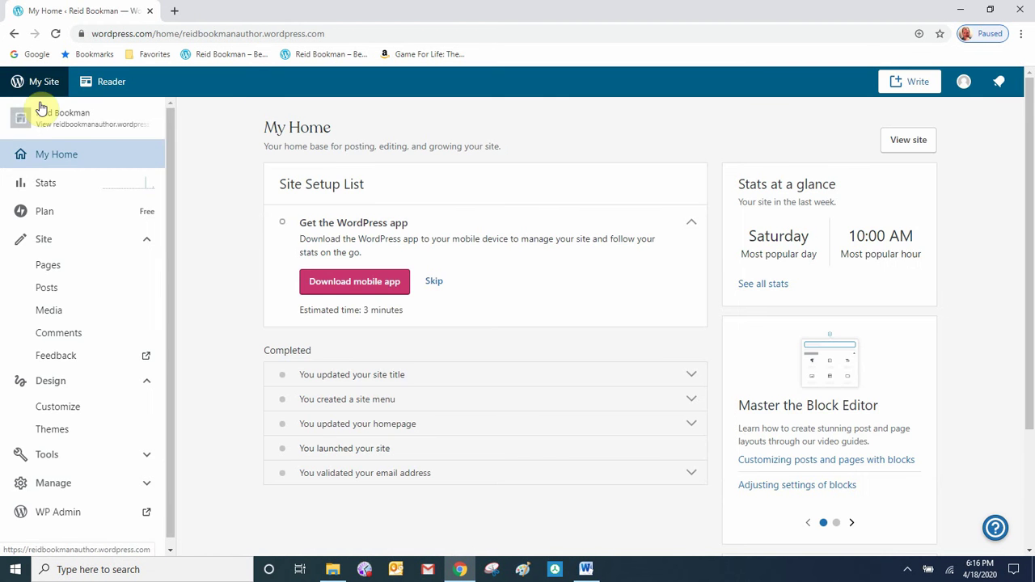
click(52, 318)
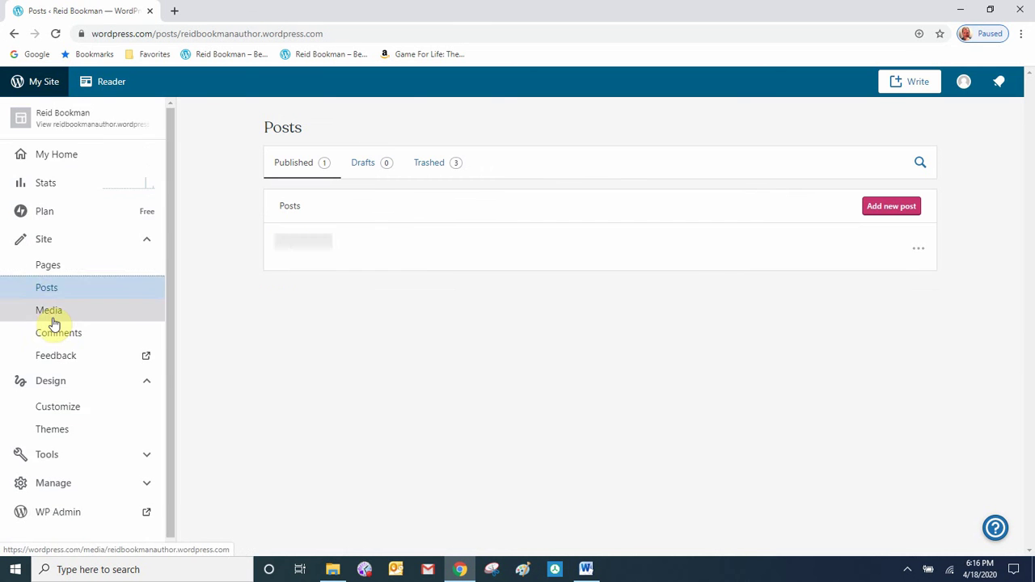
click(891, 206)
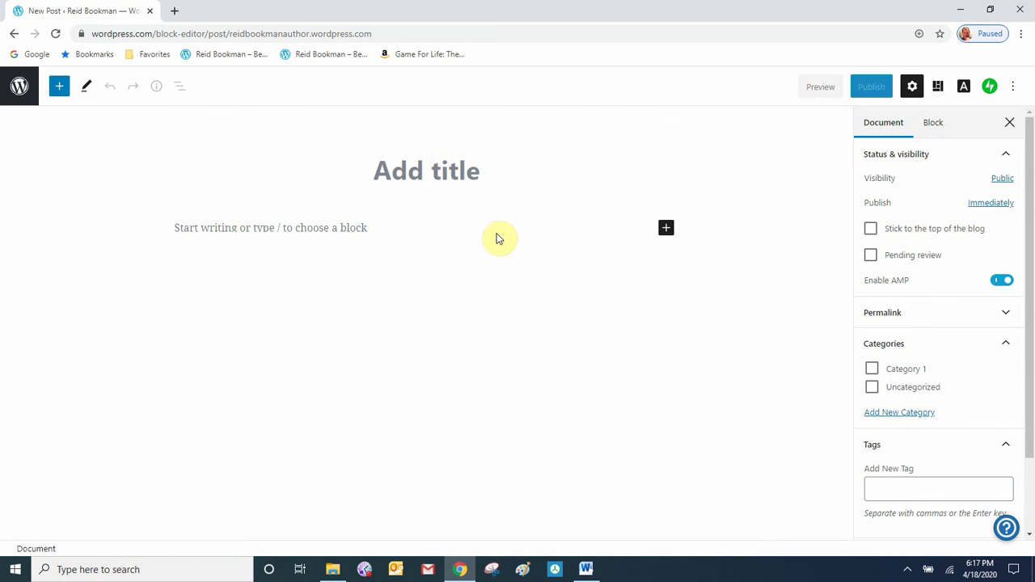
click(431, 181)
text(Post 2)
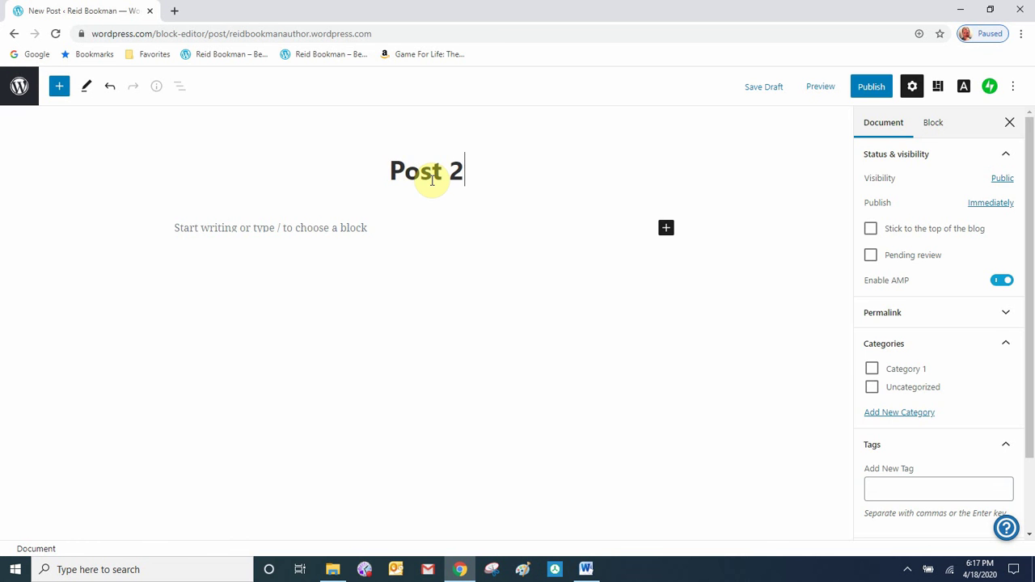
key(Return)
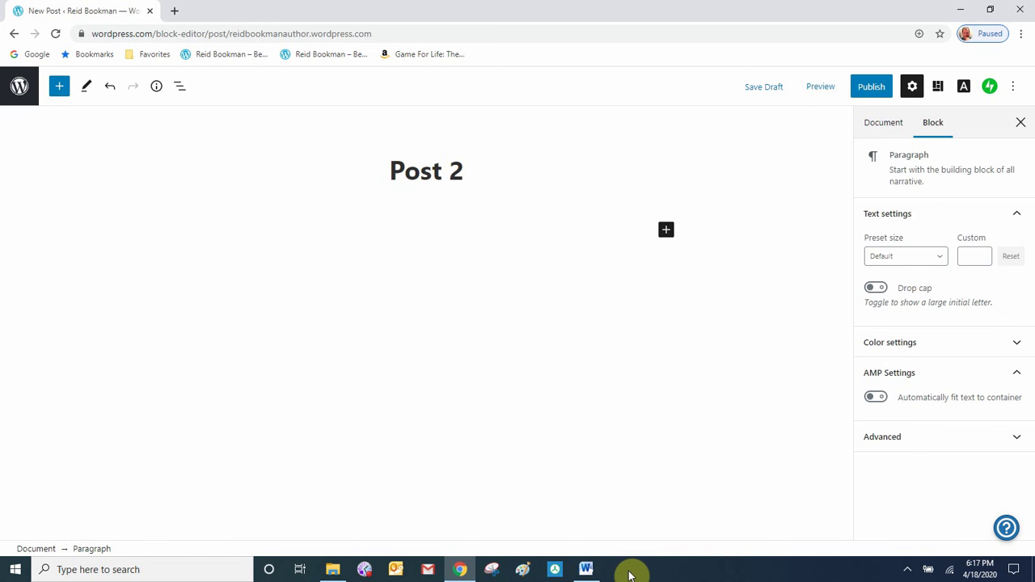
Step: Copy the last two Lorem Ipsum paragraphs from the Word document
click(585, 569)
scroll(517, 421, down, 3)
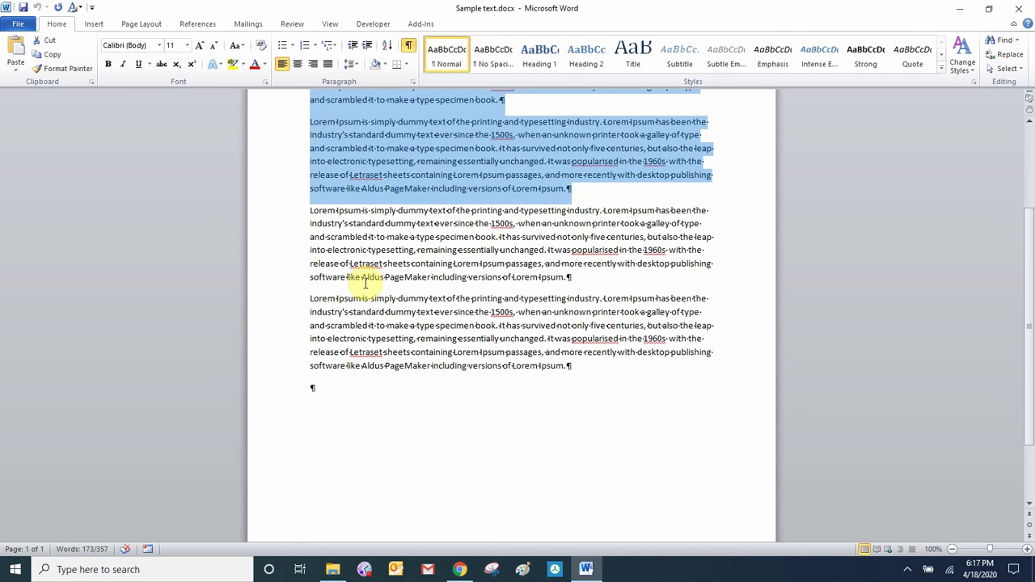
drag(307, 210, 638, 364)
right_click(308, 250)
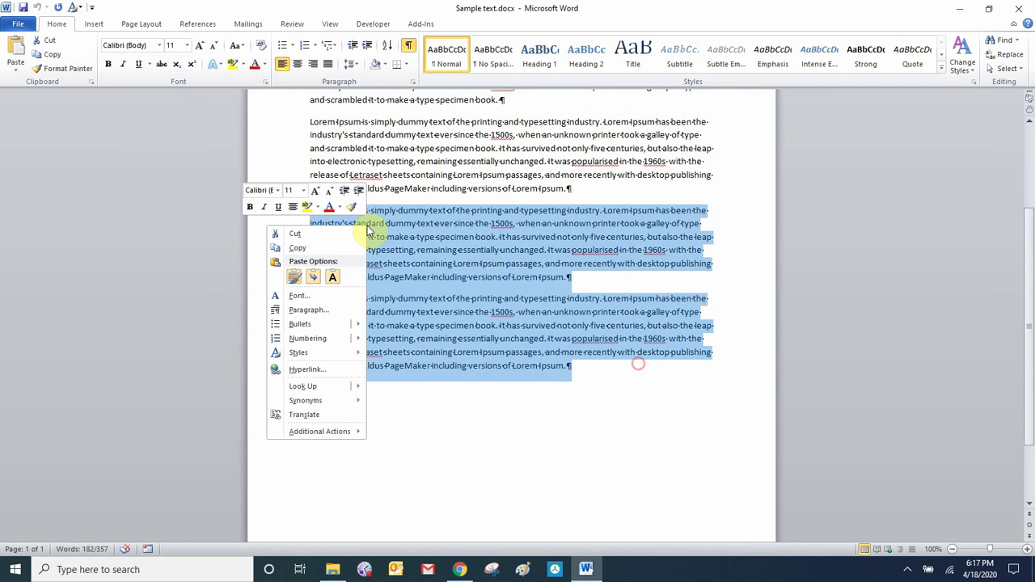
click(318, 244)
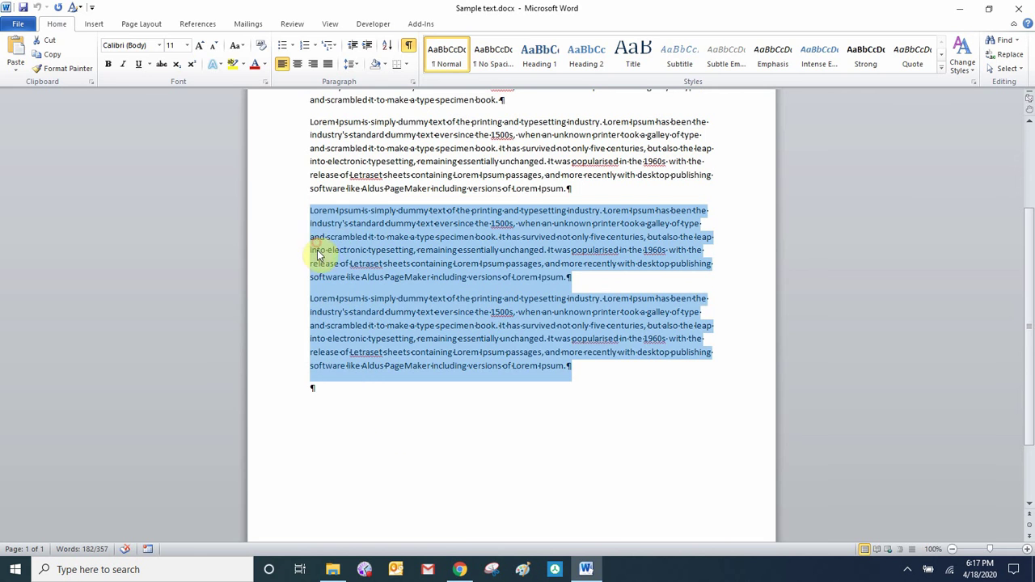
click(459, 569)
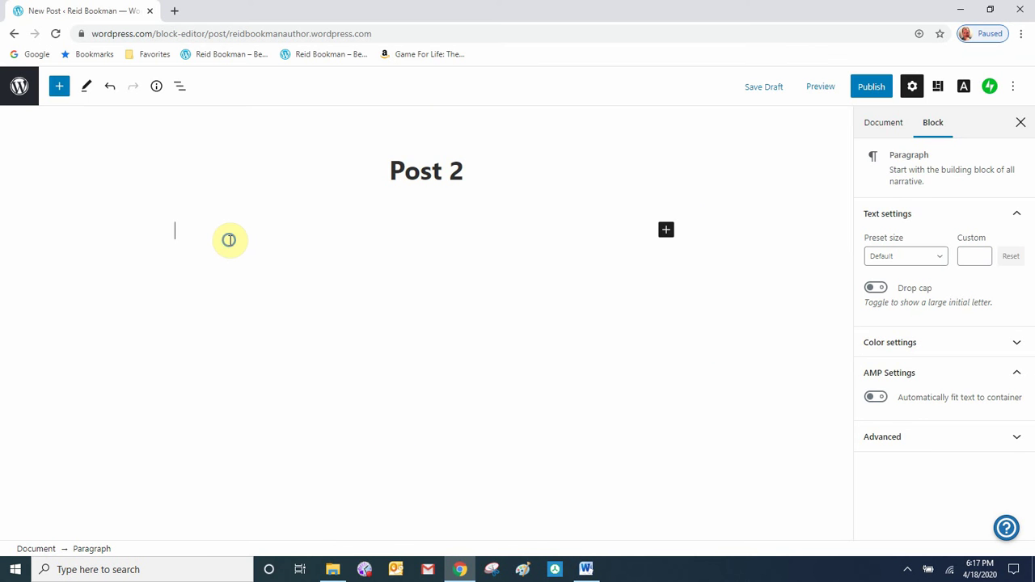
Step: Paste the two Lorem Ipsum paragraphs into Post 2 and file it under new 'Category 2'
right_click(228, 241)
click(261, 342)
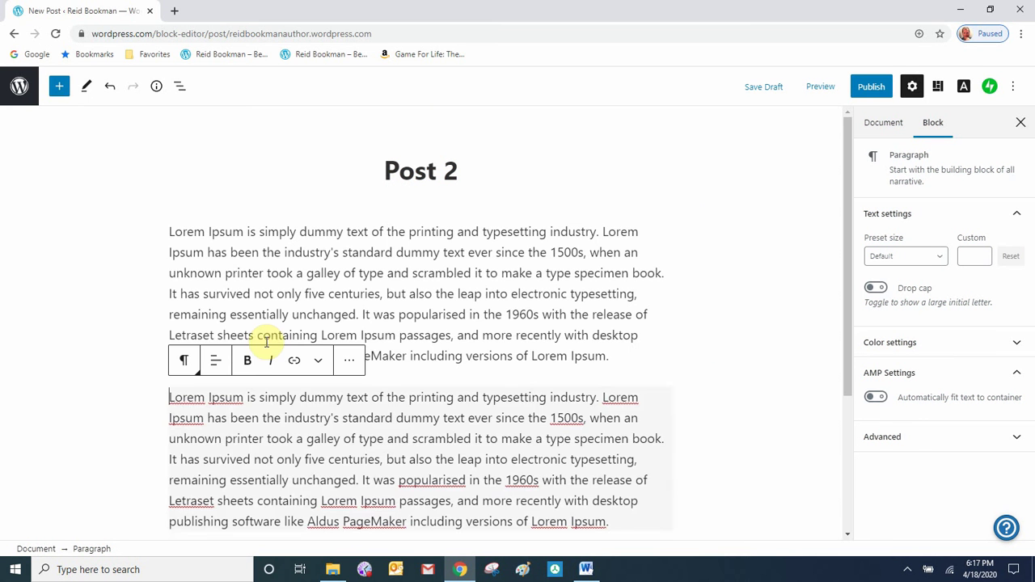
click(883, 122)
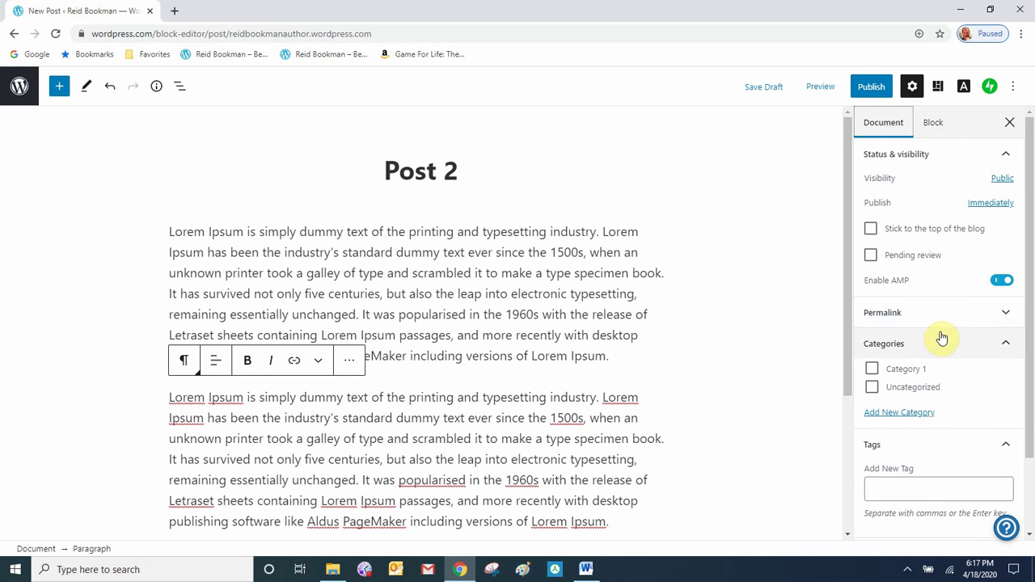
click(904, 416)
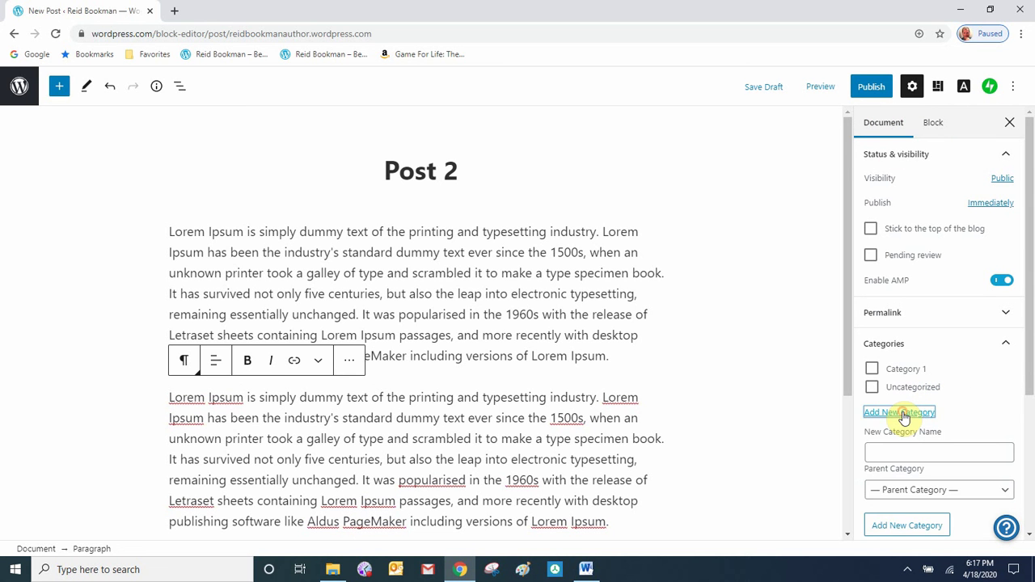
click(908, 450)
text(Category 2)
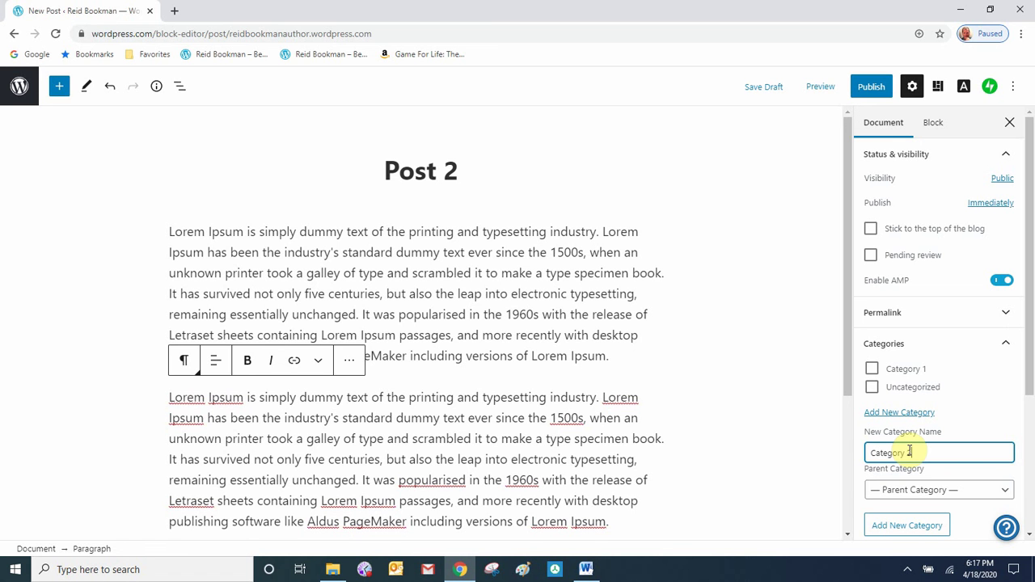
key(Return)
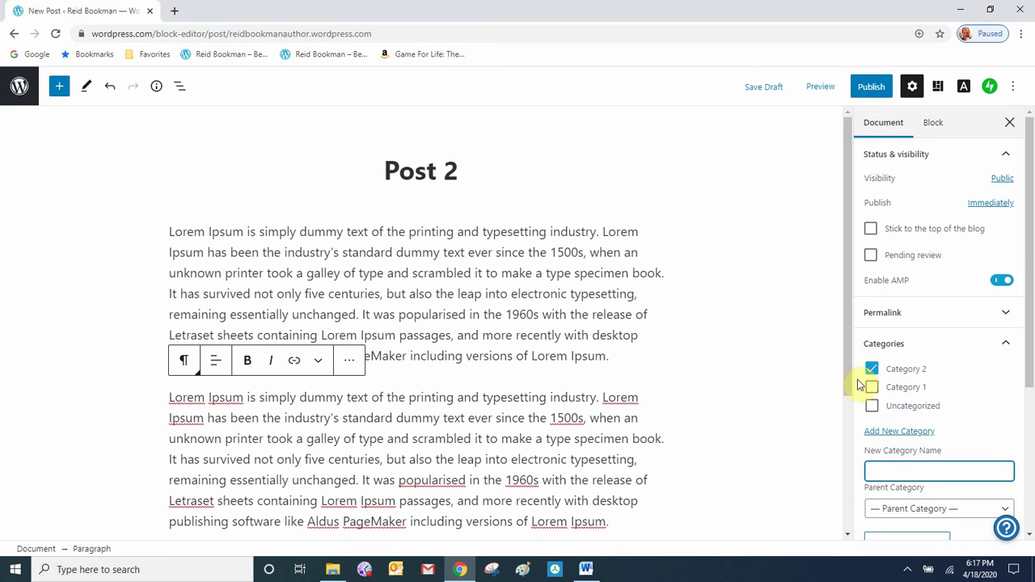
Step: Tag Post 2 with Romance and Writing and bring up the pre-publish check
scroll(896, 397, down, 3)
click(892, 397)
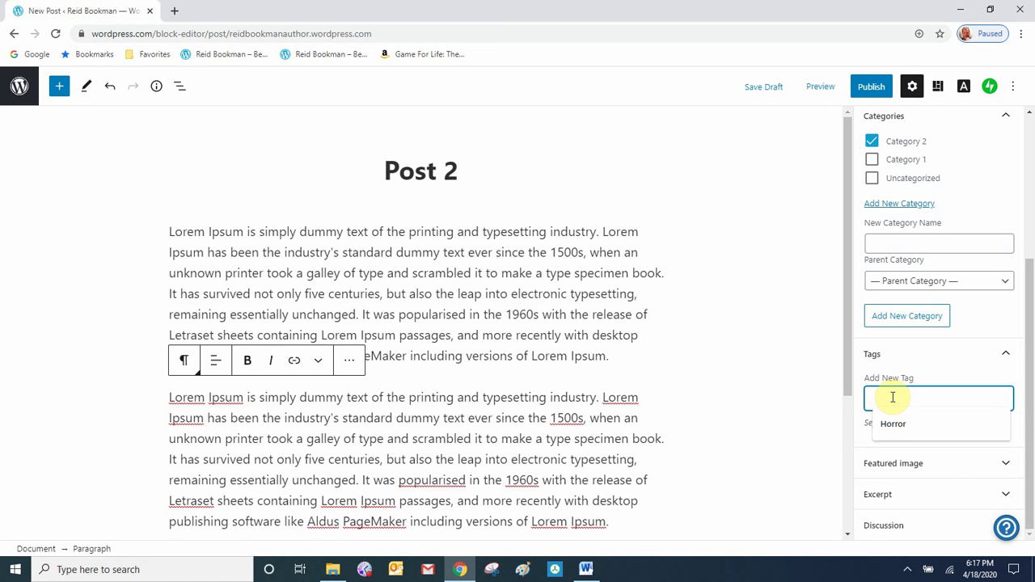
text(Romance)
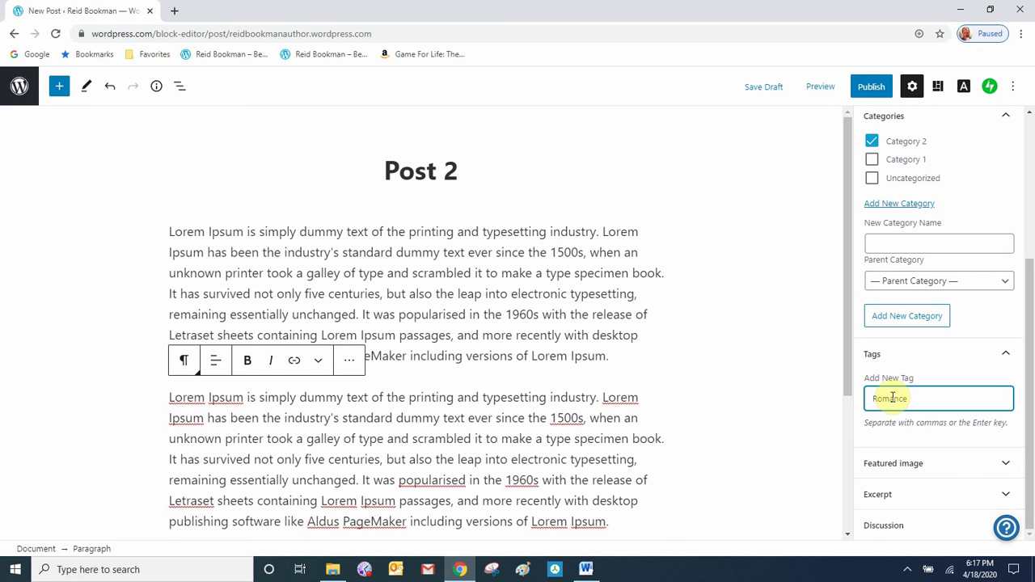
key(Return)
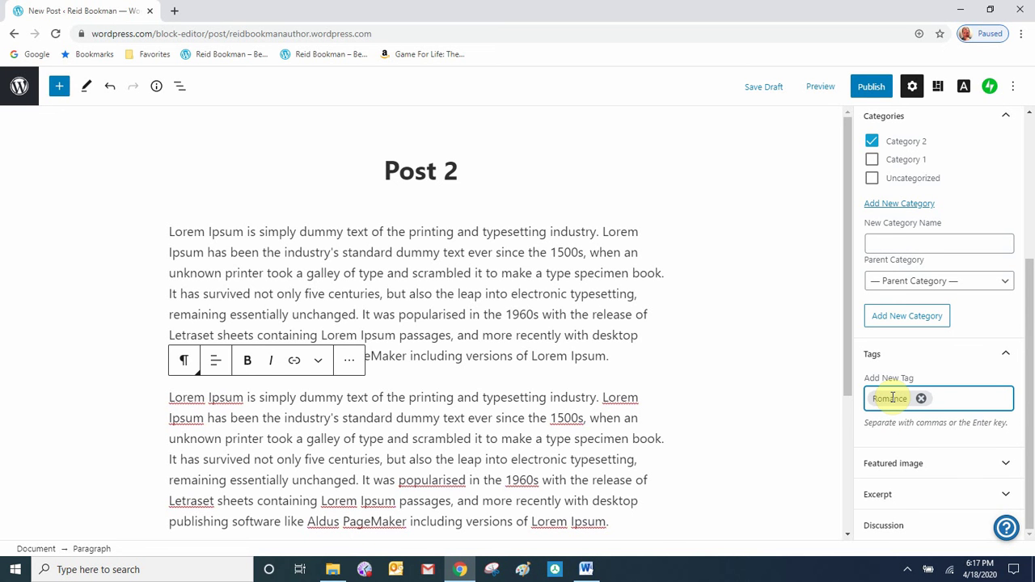
text(Writing)
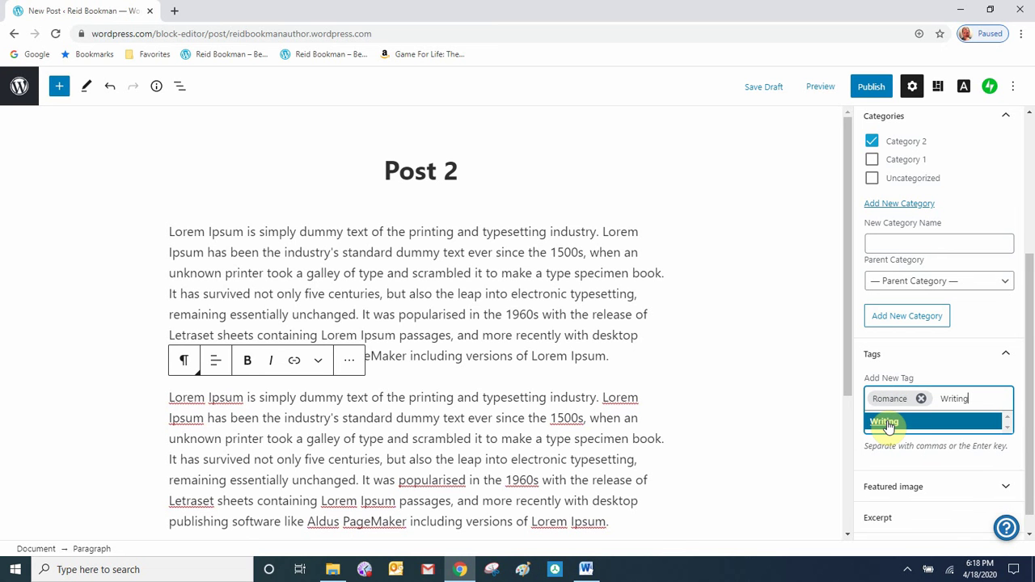
click(888, 424)
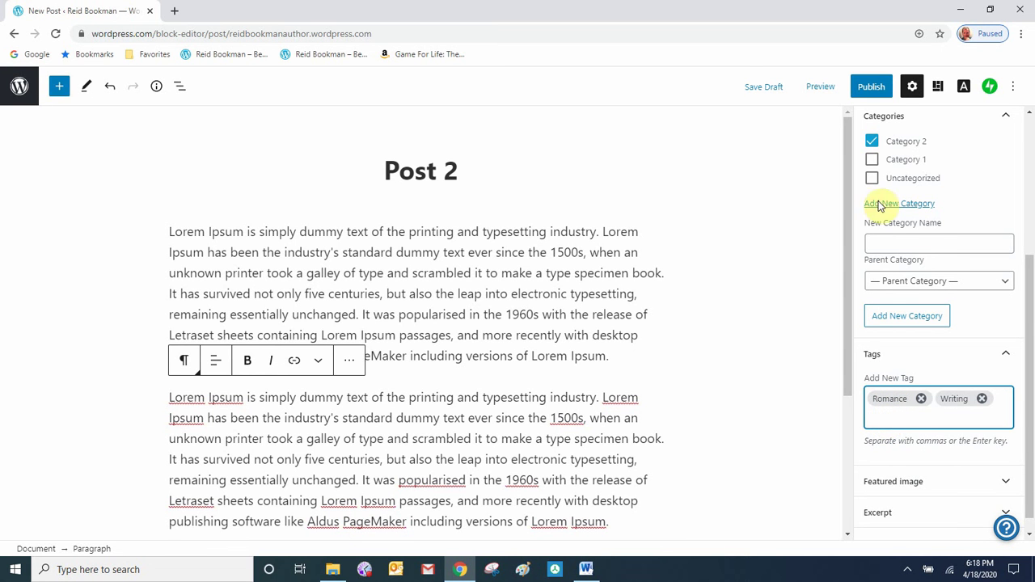
click(871, 89)
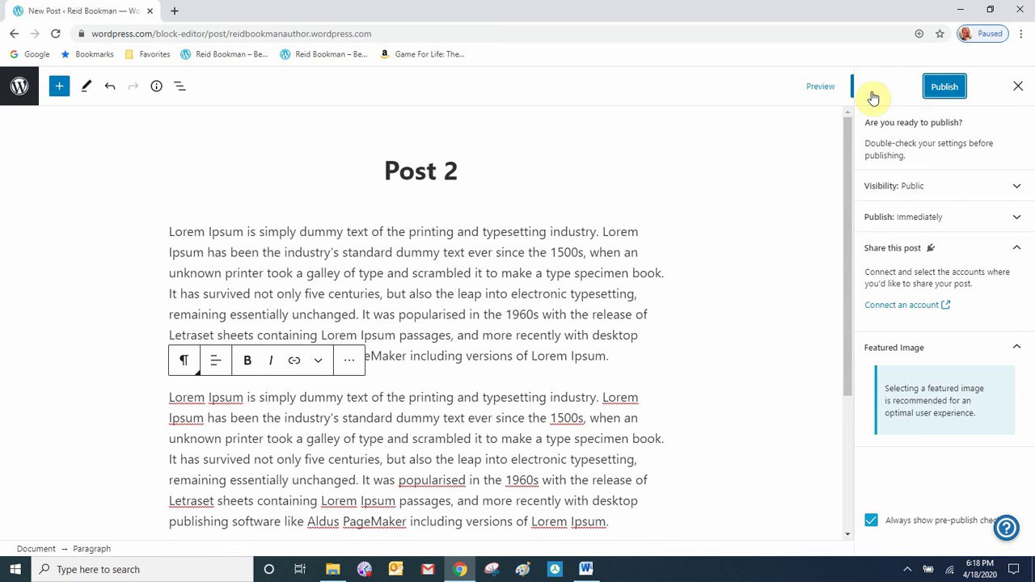
Step: Publish Post 2 and view its live page showing Category 2 and the Romance and Writing tags
click(945, 87)
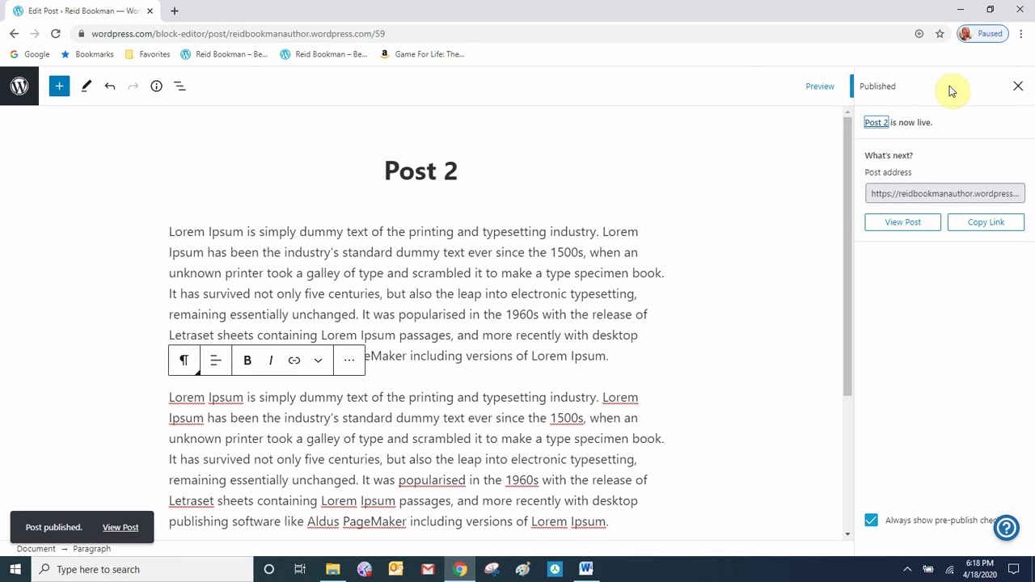
click(122, 536)
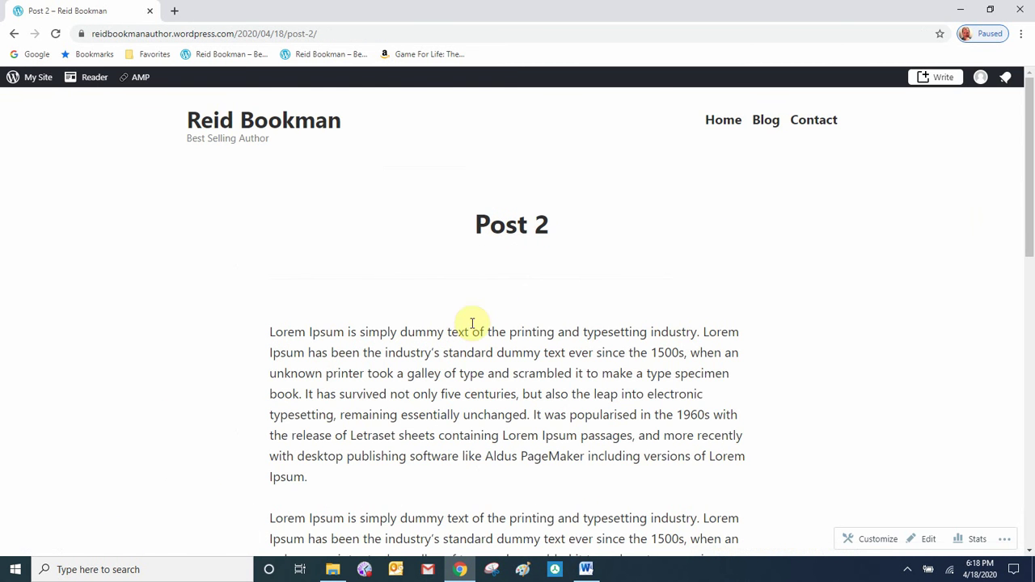
scroll(514, 283, down, 10)
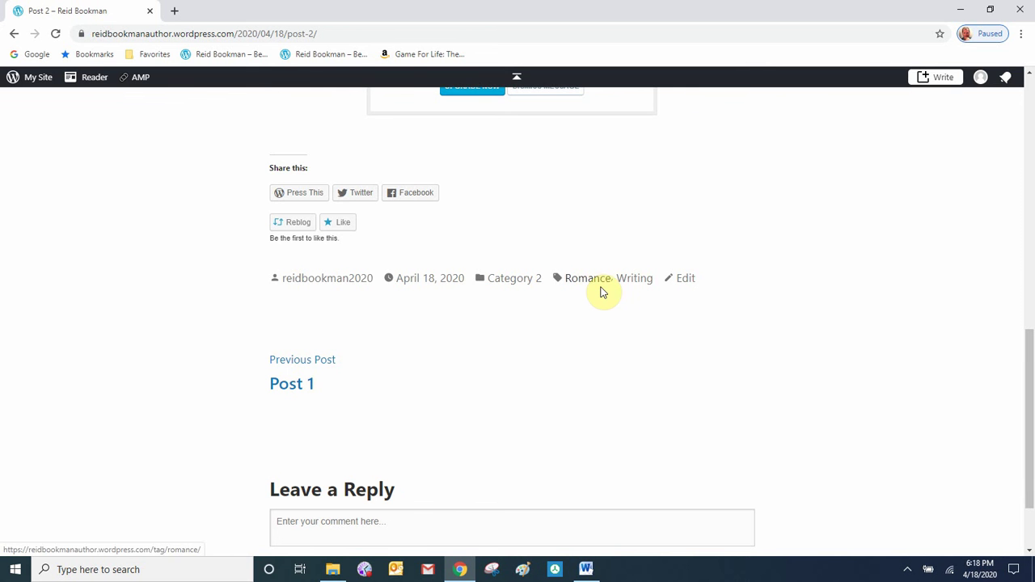
scroll(663, 383, up, 10)
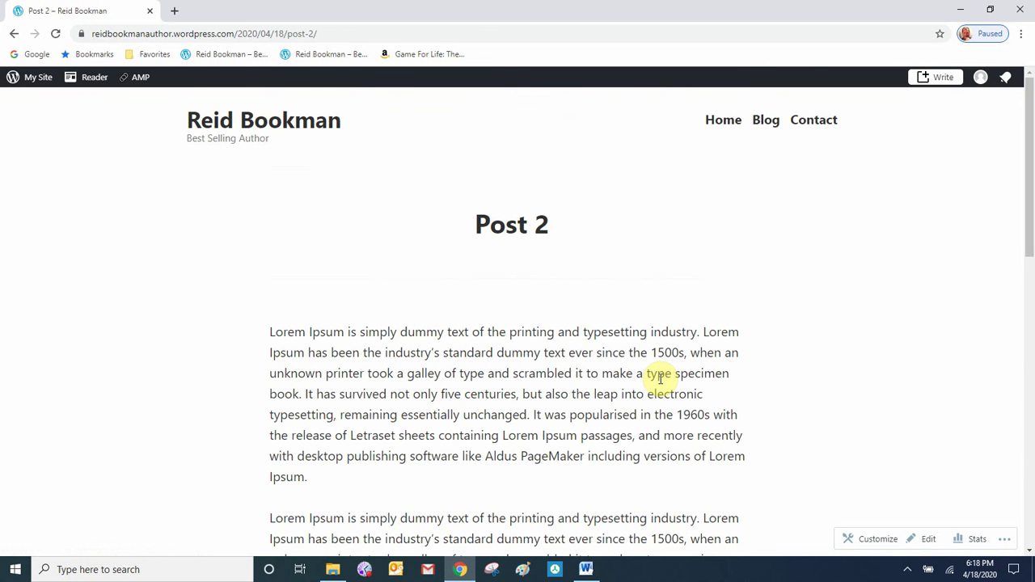
Step: Confirm Post 2 and Post 1 are both listed on the Blog page, then go to My Home
click(769, 129)
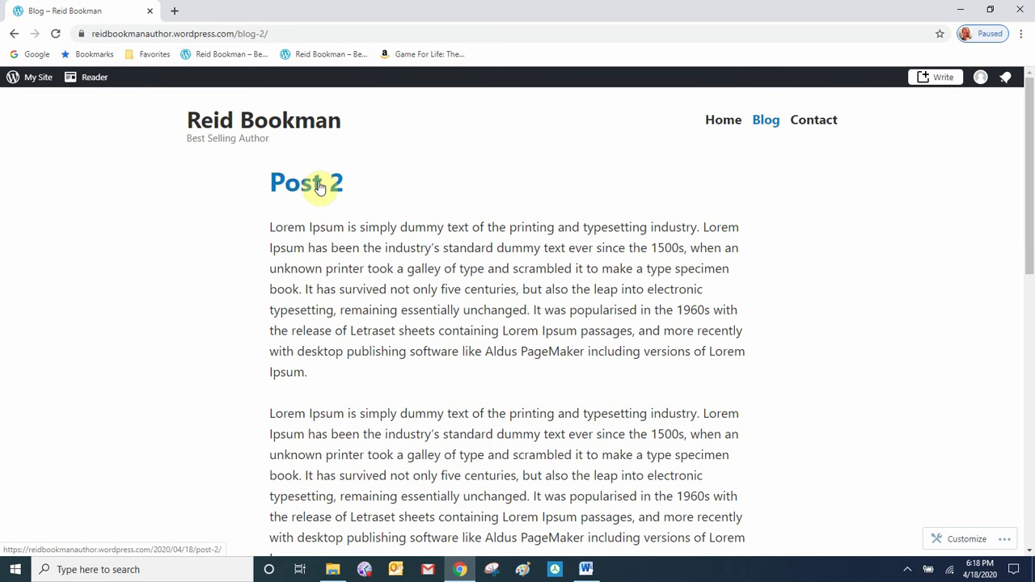
scroll(423, 323, down, 4)
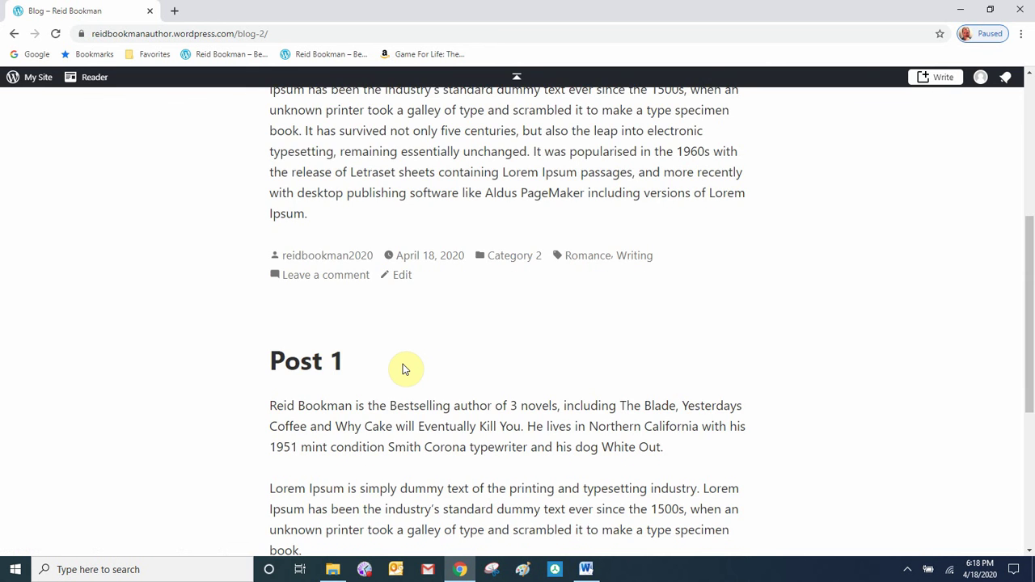
scroll(404, 368, down, 4)
scroll(404, 365, up, 8)
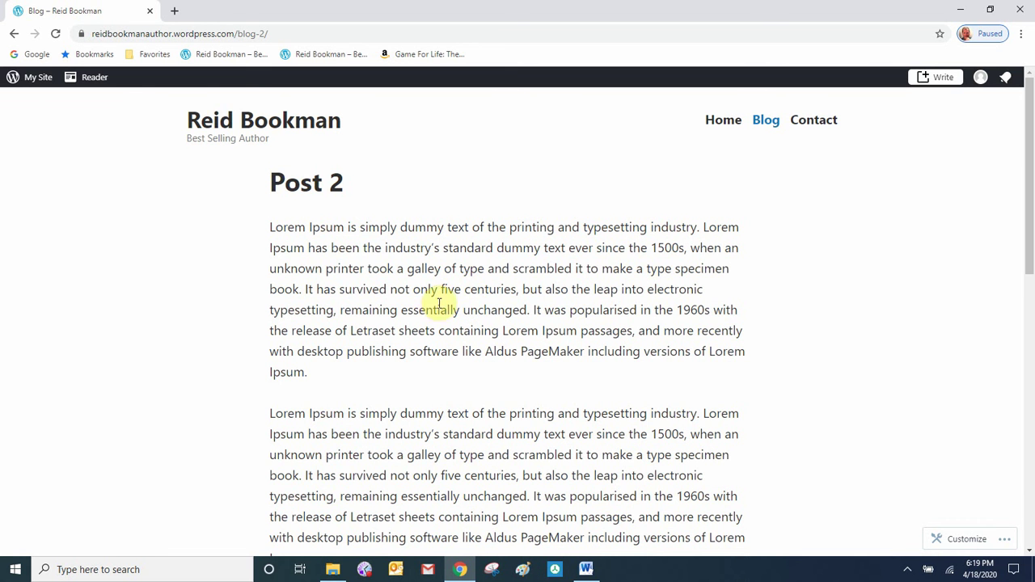
click(40, 80)
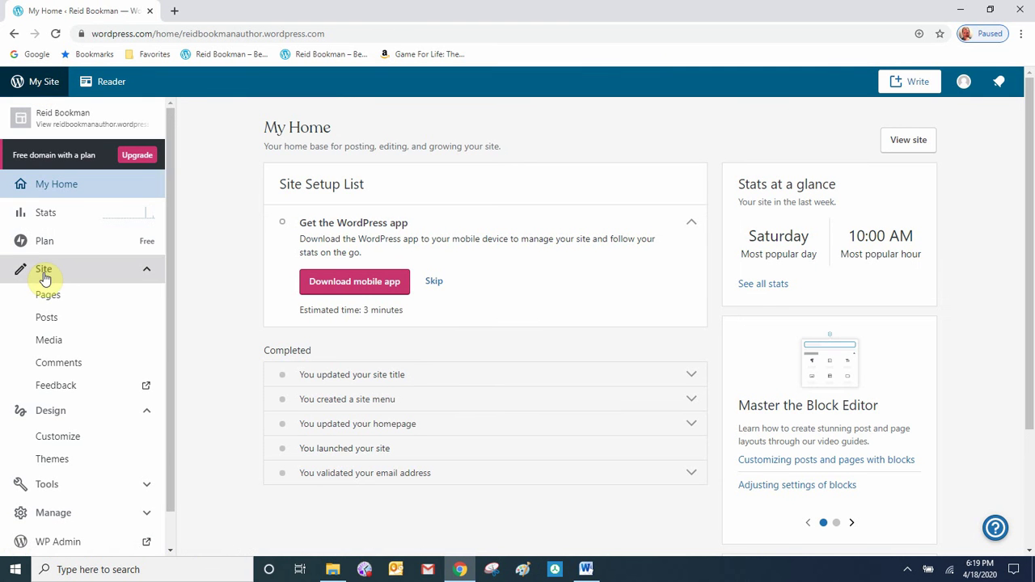
Step: Add a Follow Blog widget to the Footer widget area in the Customizer
click(53, 437)
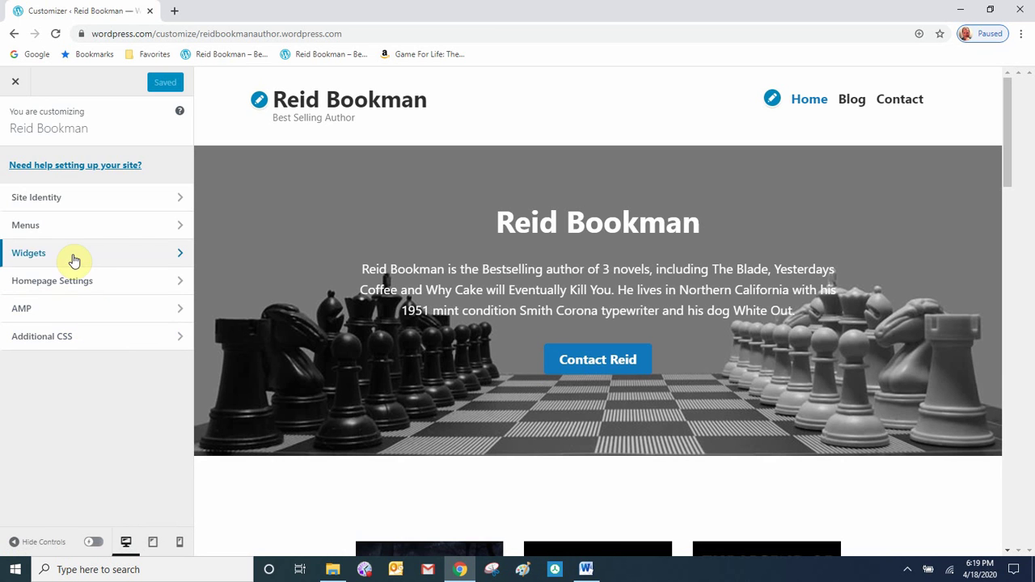
click(74, 254)
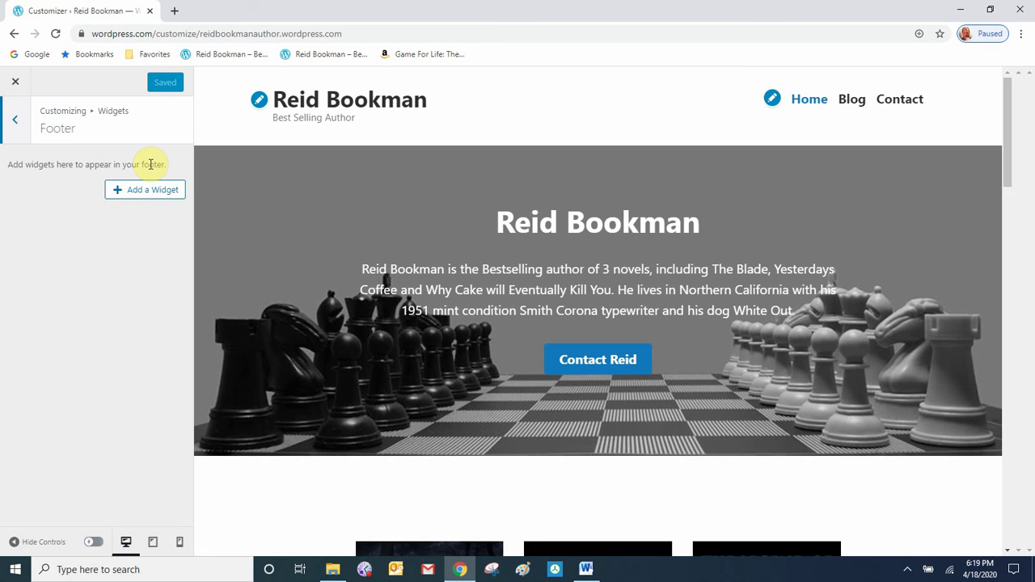
click(138, 194)
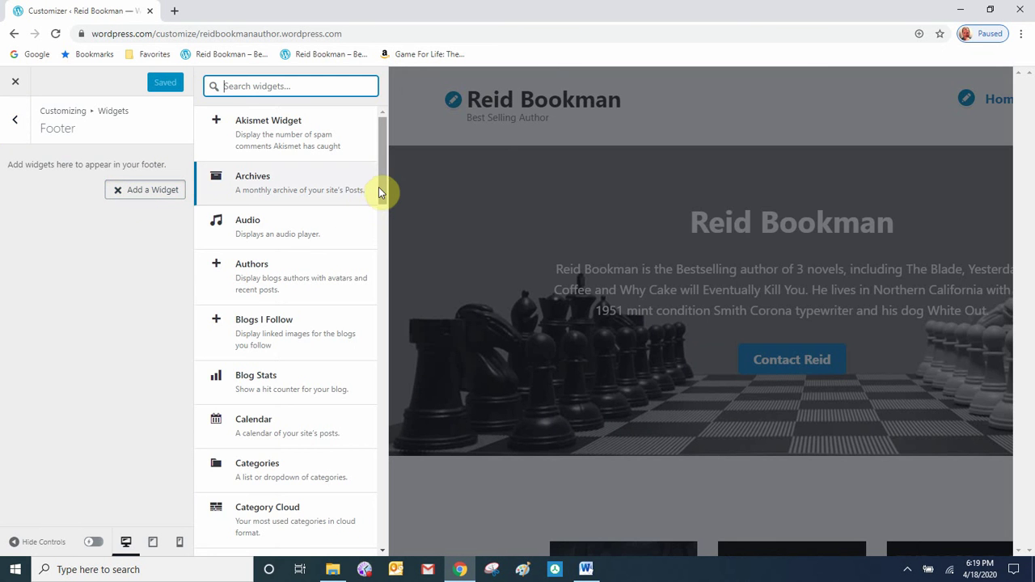
drag(381, 190, 363, 296)
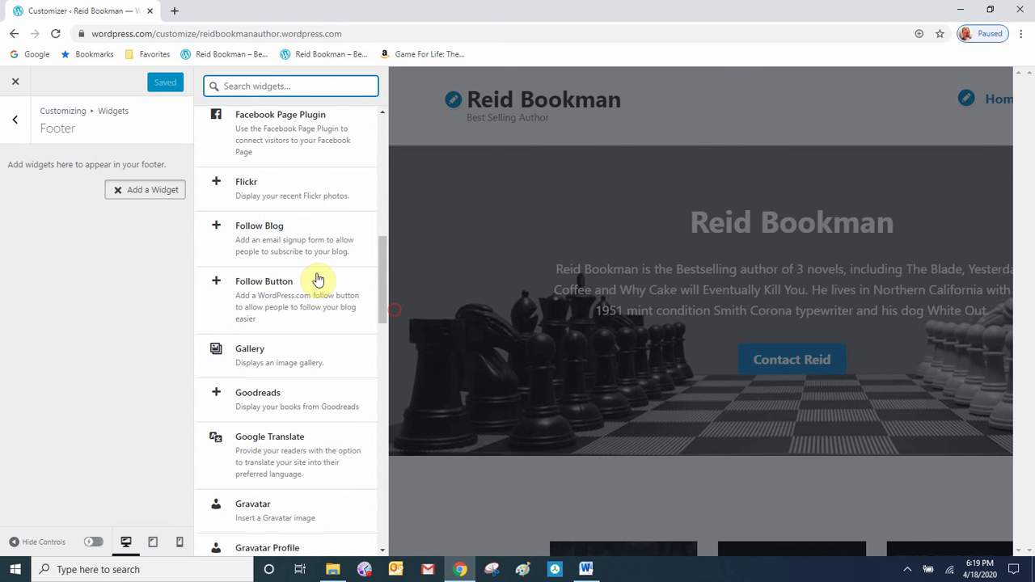
click(252, 243)
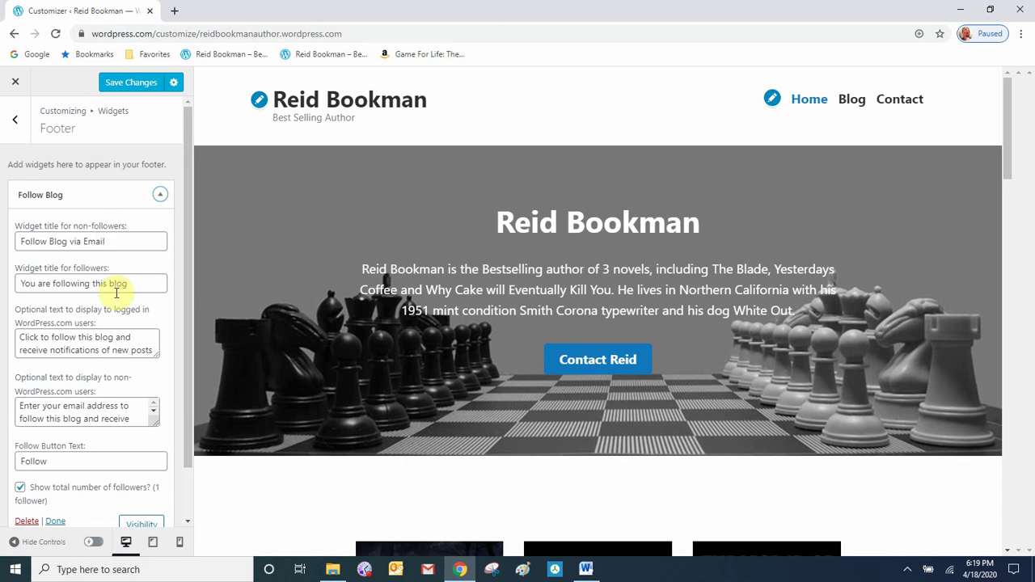
Step: Finish the Follow Blog widget settings, save the footer changes, and close the Customizer
scroll(60, 467, down, 2)
click(56, 464)
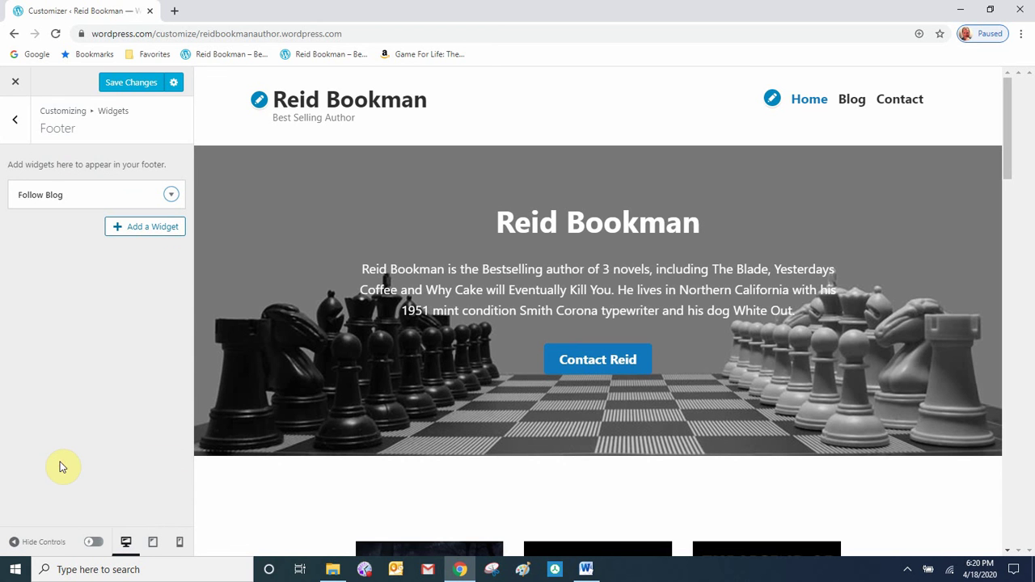
click(140, 96)
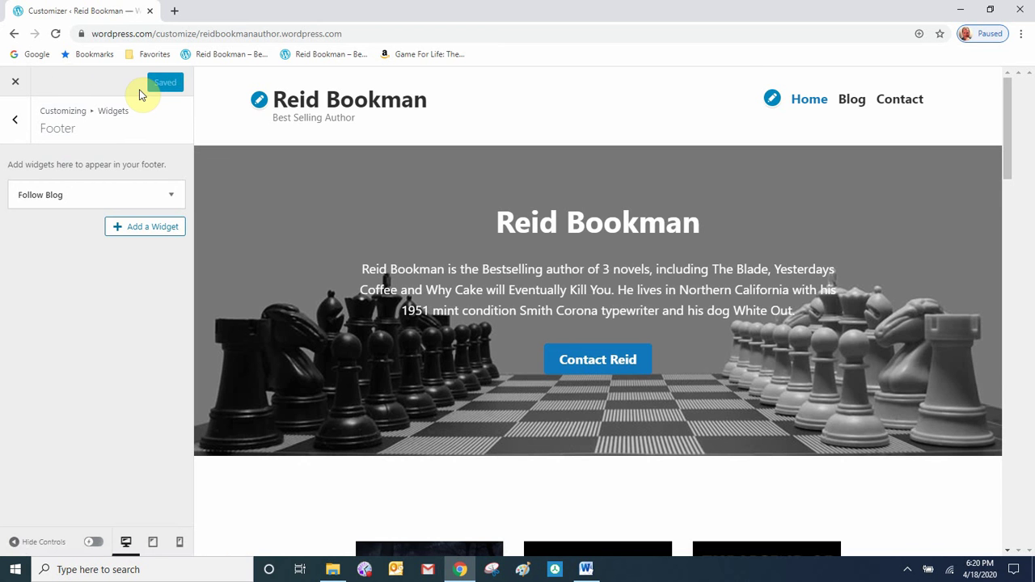
click(14, 81)
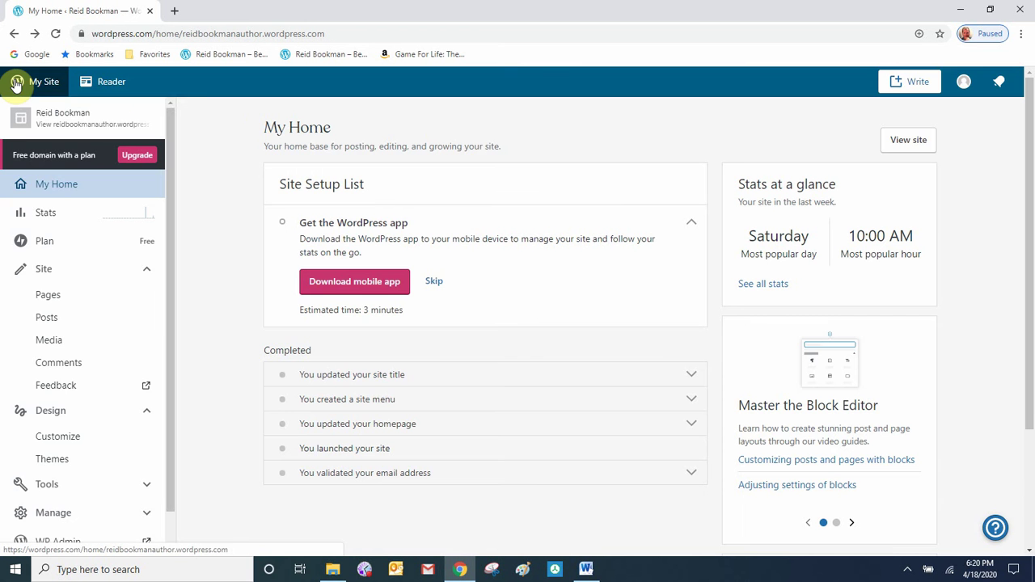
Step: View the live site and check the Follow Blog via Email section in the home page footer
click(922, 142)
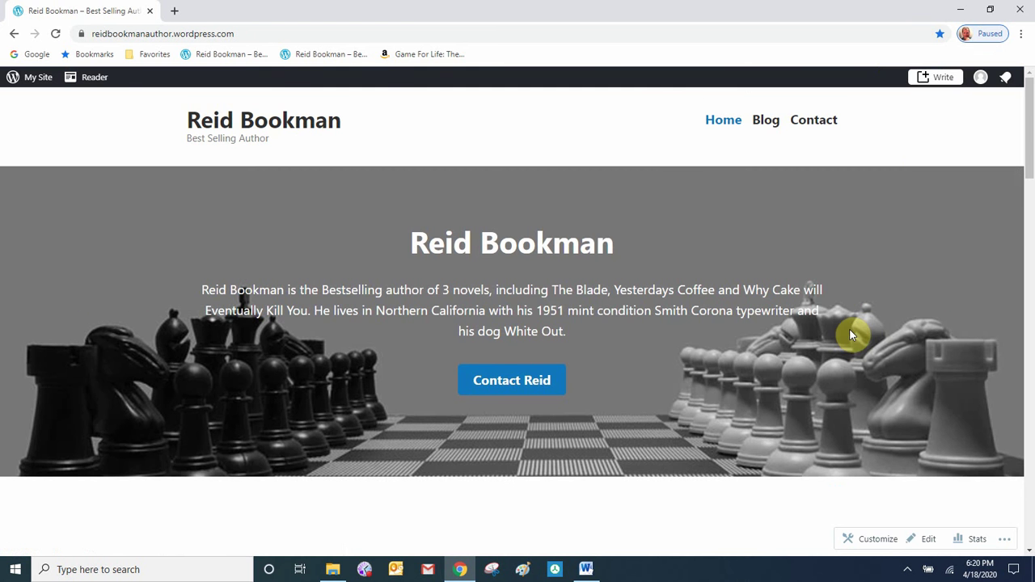
scroll(852, 335, down, 9)
scroll(854, 334, down, 5)
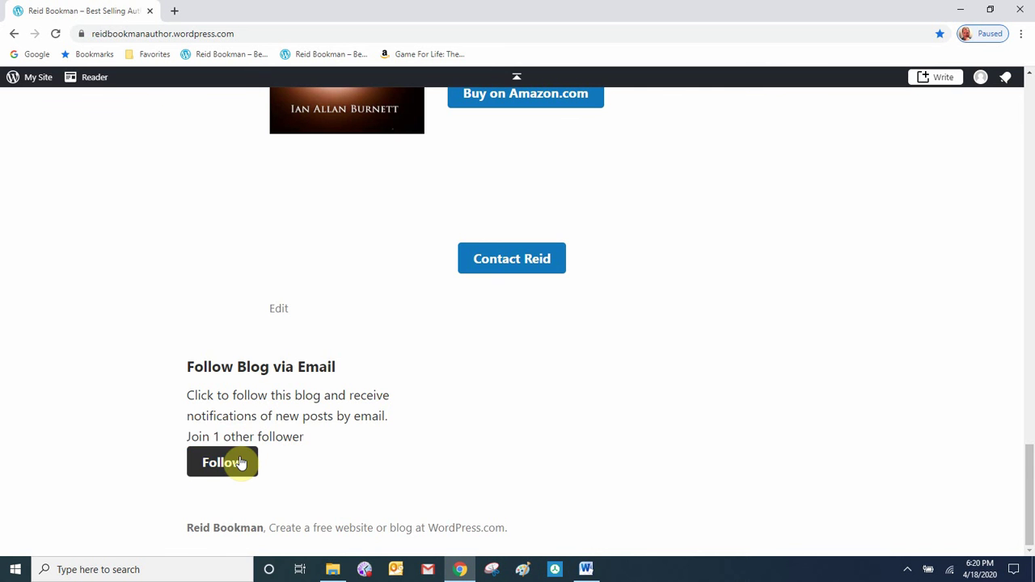
key(Home)
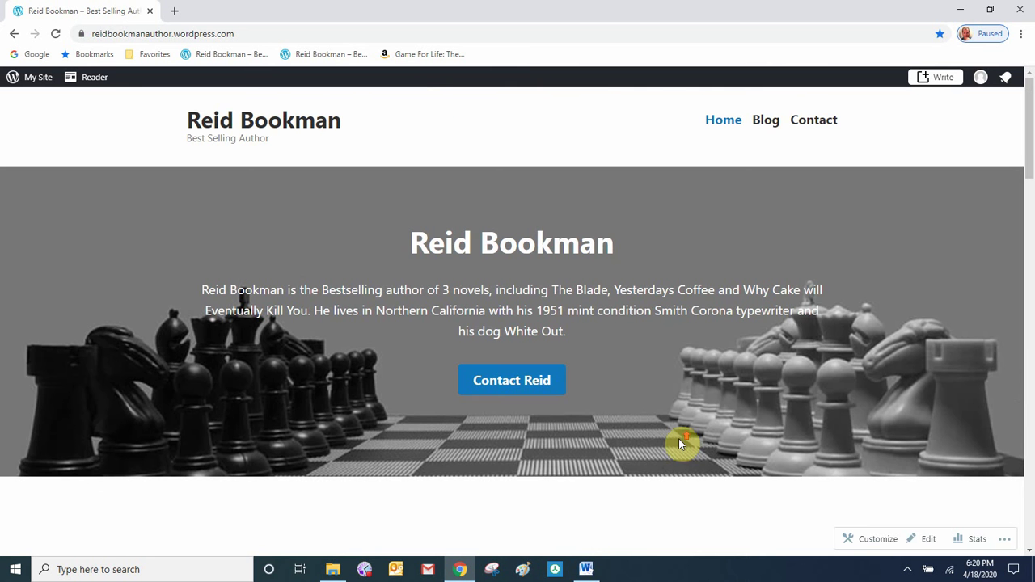
Step: Open the Contact page and check its footer's Follow Blog via Email signup
click(829, 123)
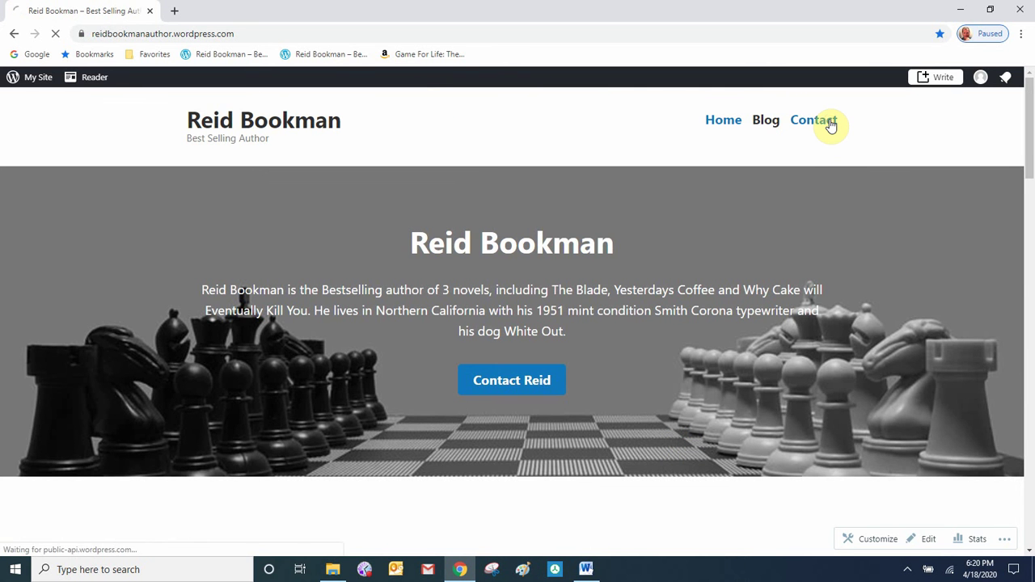
key(End)
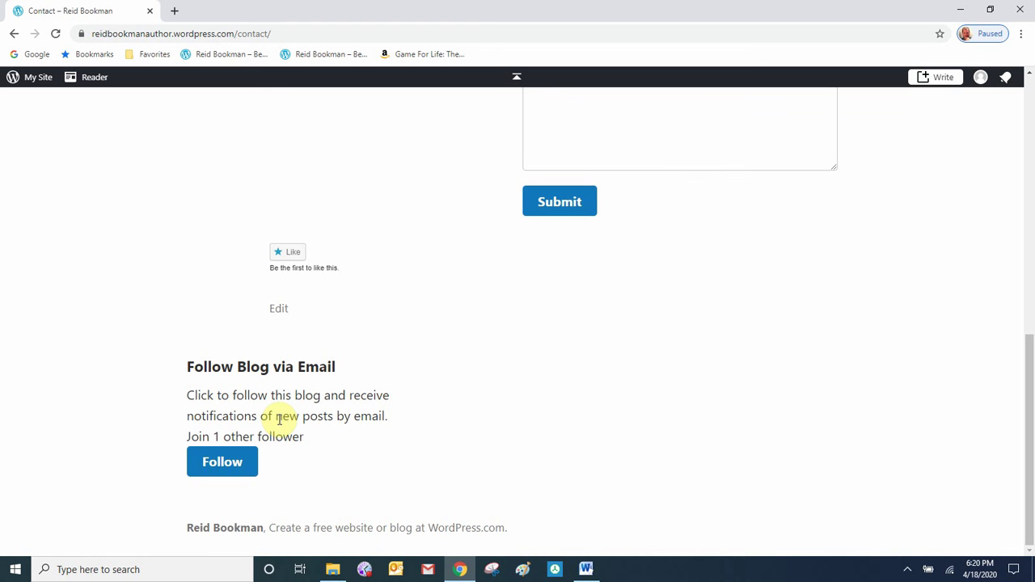
click(230, 463)
scroll(534, 422, up, 10)
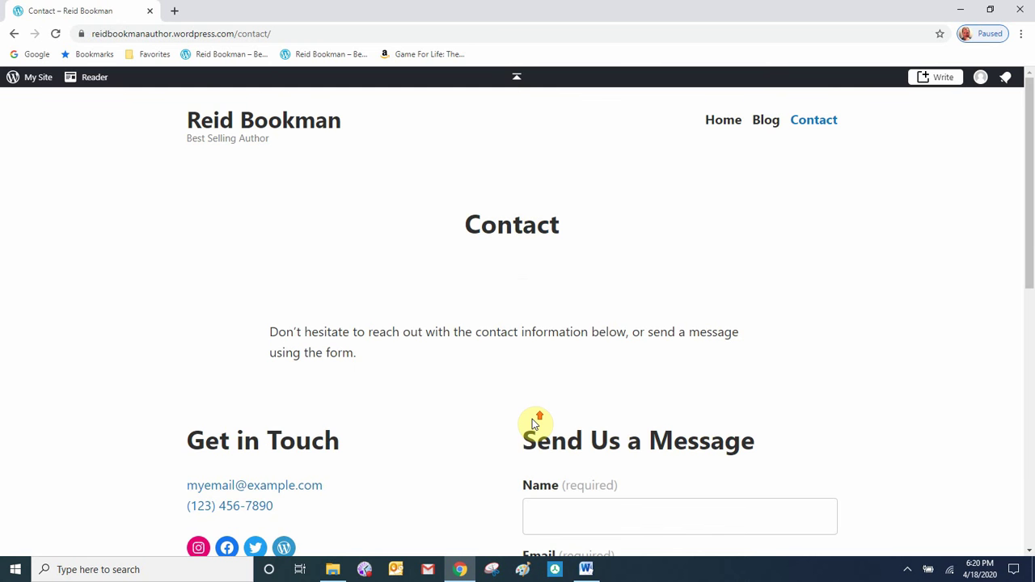